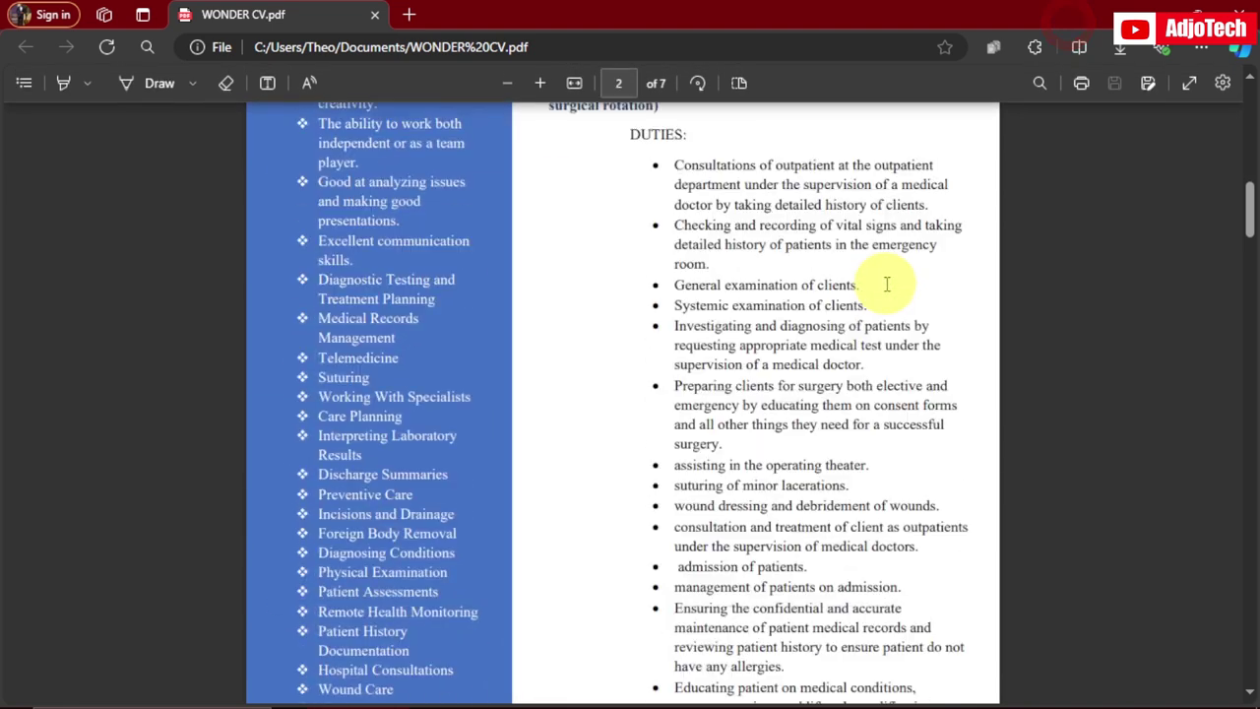
Bring Photoshop forward with the citation image showing.
{"action": "scroll", "coordinate": [807, 305], "scroll_direction": "down", "scroll_amount": 10}
{"action": "scroll", "coordinate": [790, 315], "scroll_direction": "up", "scroll_amount": 5}
{"action": "scroll", "coordinate": [790, 315], "scroll_direction": "down", "scroll_amount": 5}
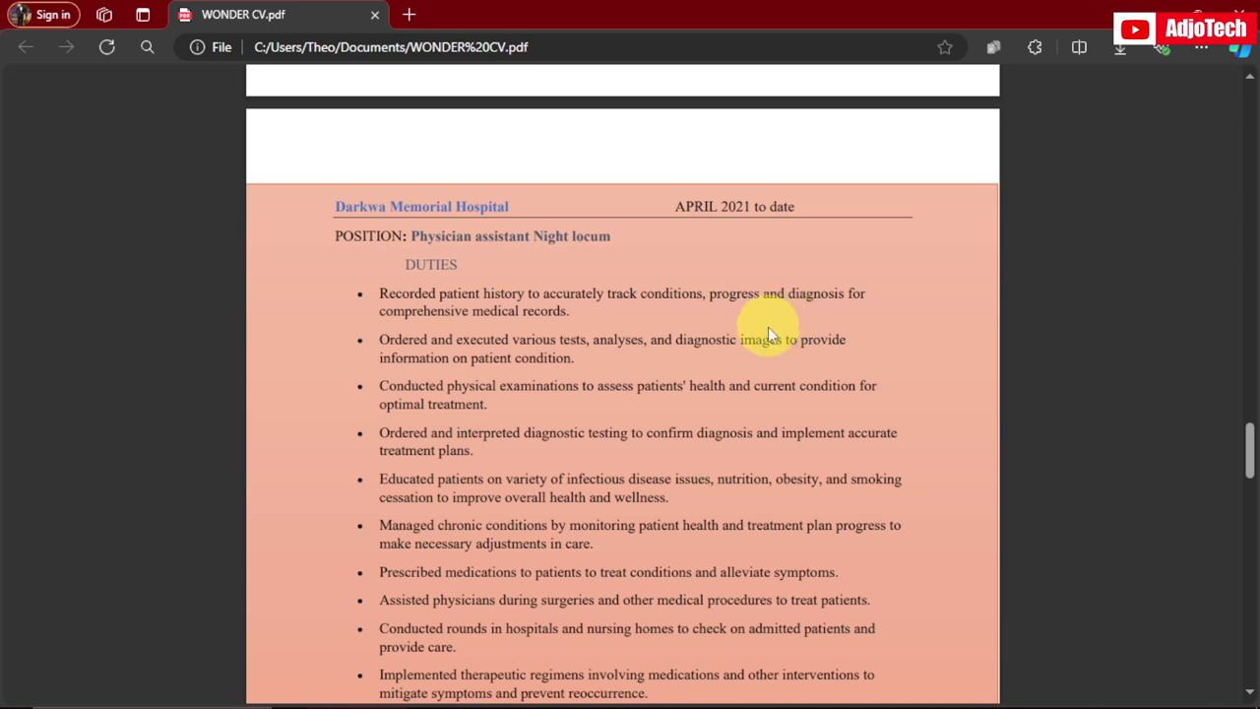
{"action": "scroll", "coordinate": [768, 328], "scroll_direction": "down", "scroll_amount": 10}
{"action": "scroll", "coordinate": [768, 335], "scroll_direction": "up", "scroll_amount": 15}
{"action": "scroll", "coordinate": [770, 336], "scroll_direction": "down", "scroll_amount": 5}
{"action": "scroll", "coordinate": [771, 336], "scroll_direction": "down", "scroll_amount": 10}
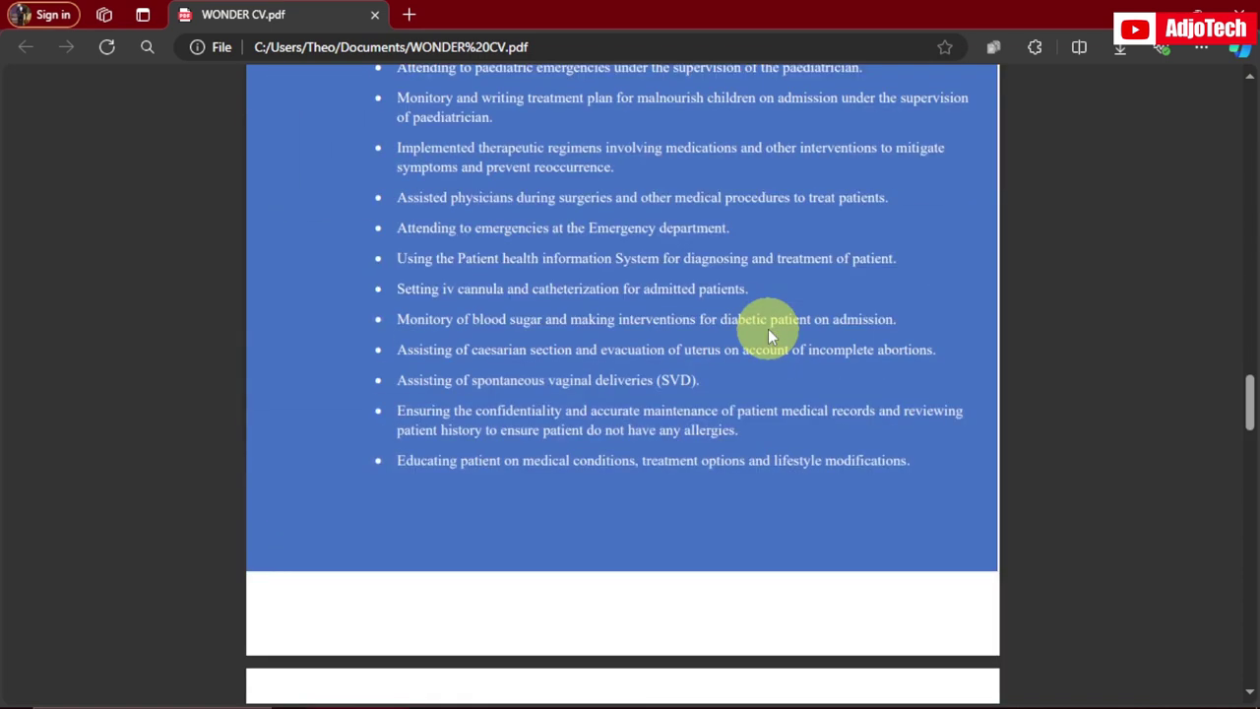
{"action": "scroll", "coordinate": [769, 337], "scroll_direction": "down", "scroll_amount": 5}
{"action": "scroll", "coordinate": [769, 335], "scroll_direction": "down", "scroll_amount": 10}
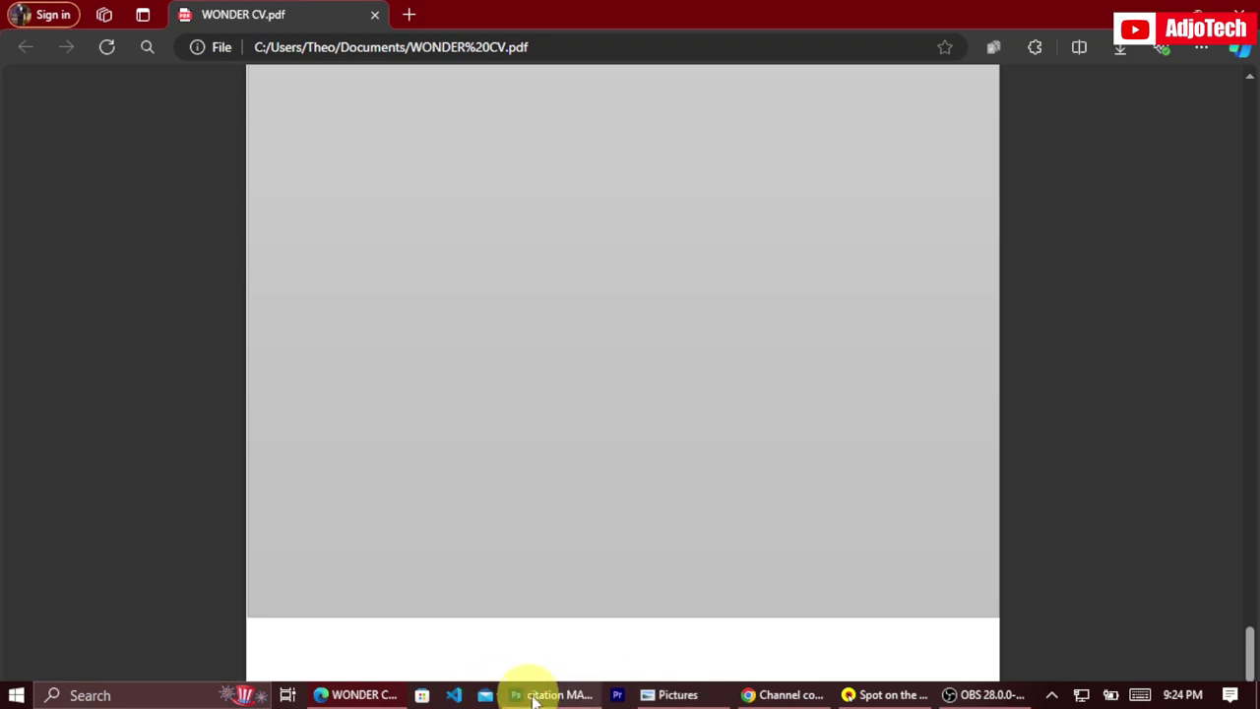
{"action": "left_click", "coordinate": [534, 694]}
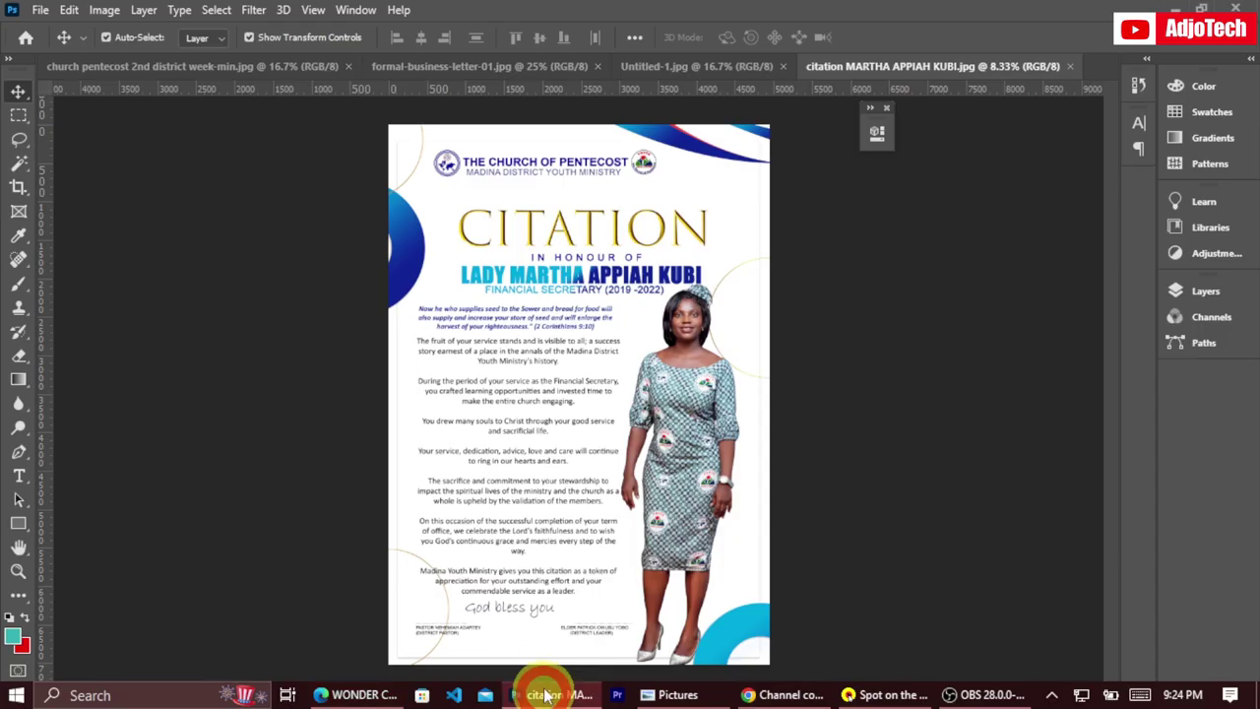
View the Untitled-1, business letter and church flyer tabs, ending on the citation.
{"action": "left_click", "coordinate": [695, 73]}
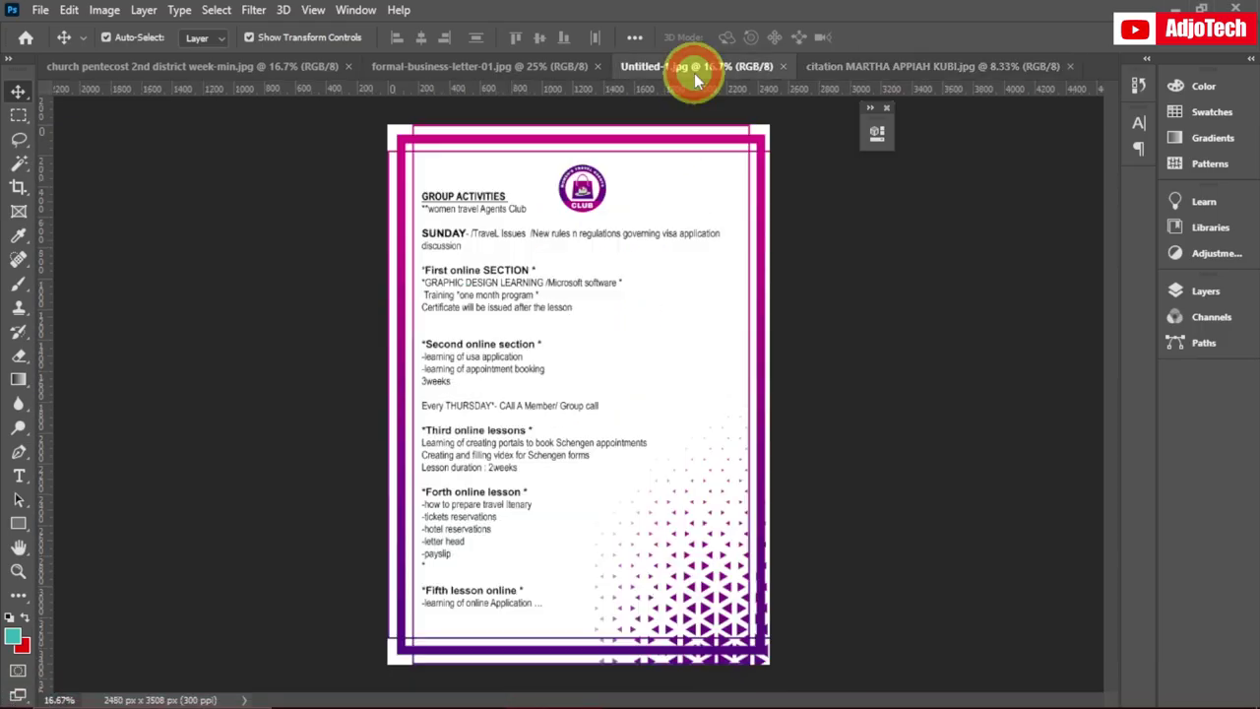
{"action": "left_click", "coordinate": [518, 67]}
{"action": "left_click", "coordinate": [241, 65]}
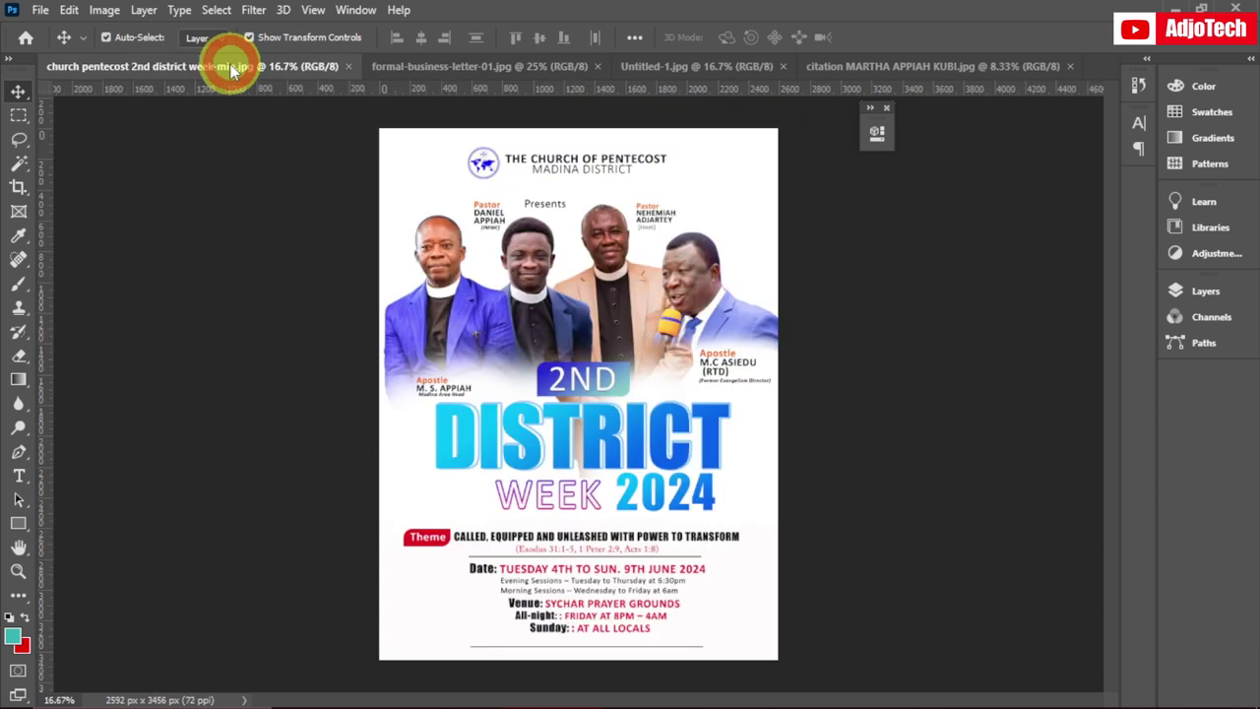
{"action": "left_click", "coordinate": [461, 62]}
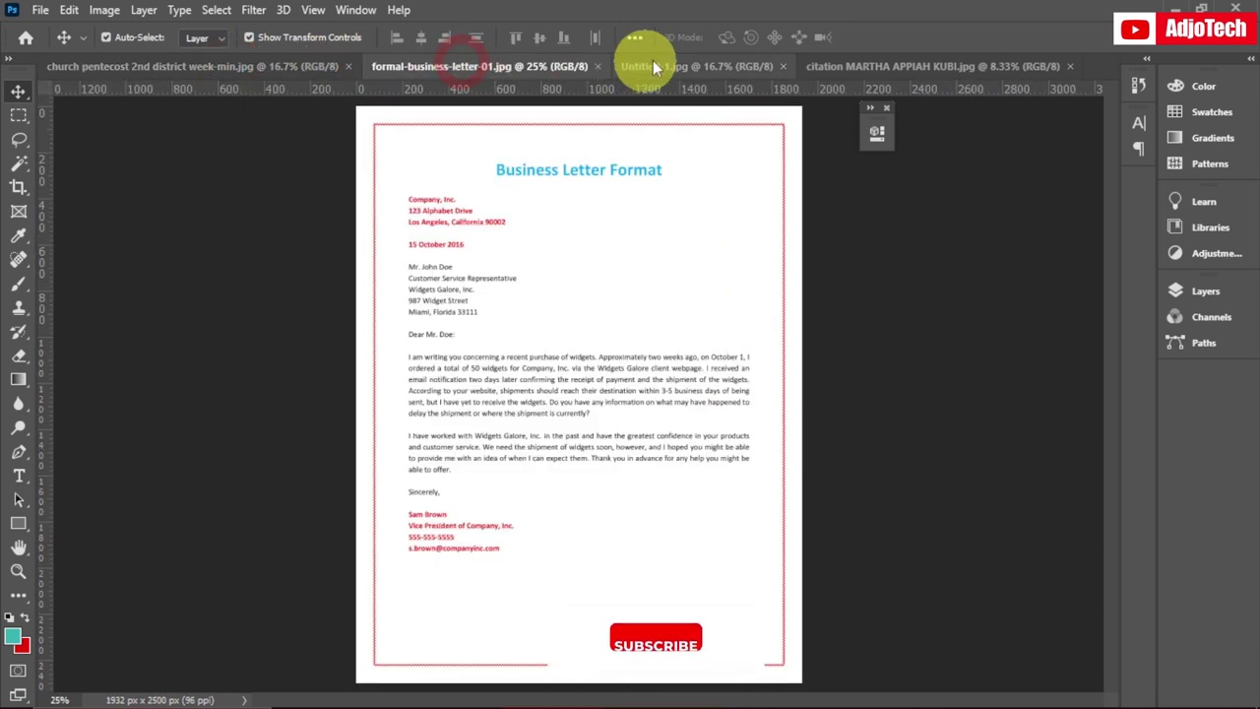
{"action": "left_click", "coordinate": [695, 66]}
{"action": "left_click", "coordinate": [884, 67]}
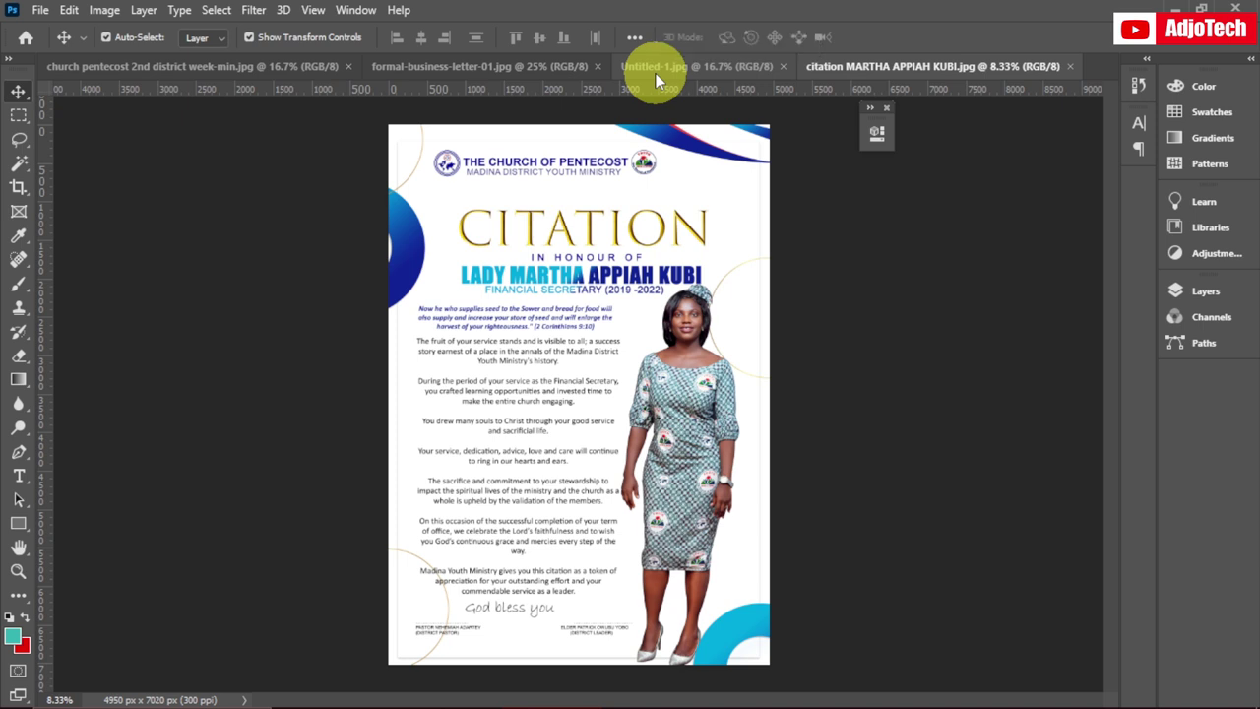
Launch PDF Presentation from File > Automate.
{"action": "left_click", "coordinate": [39, 12]}
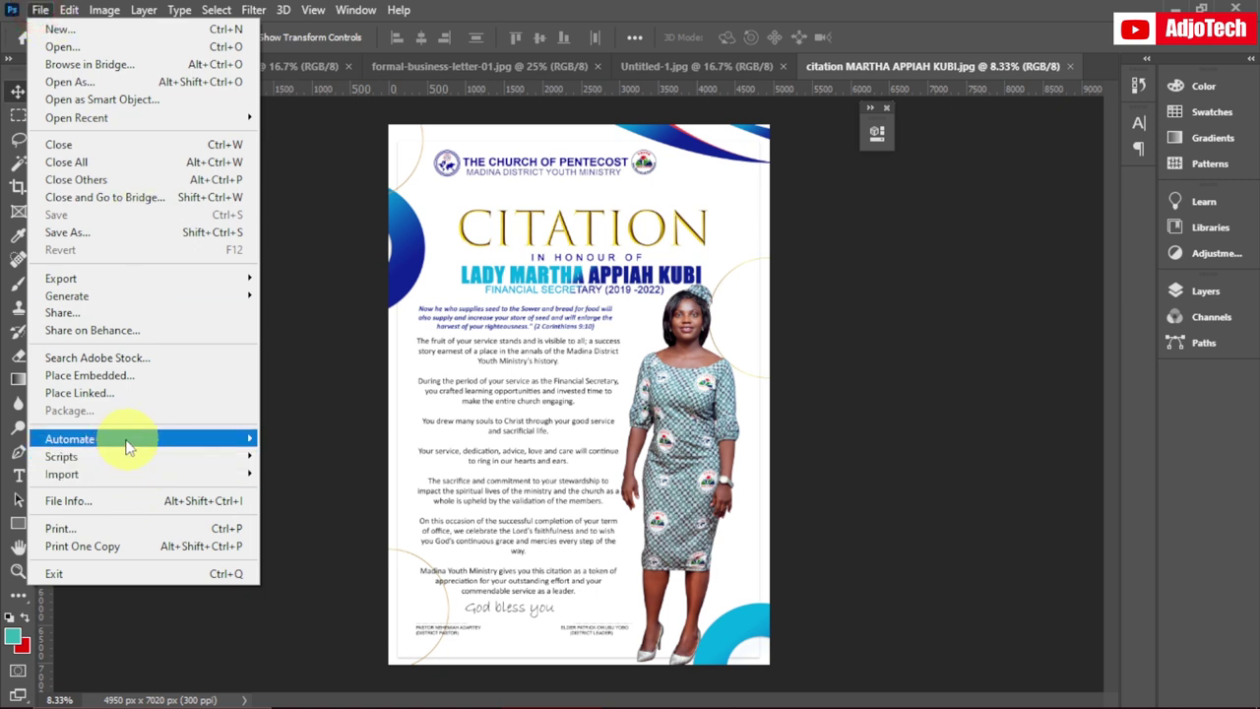
{"action": "mouse_move", "coordinate": [120, 446]}
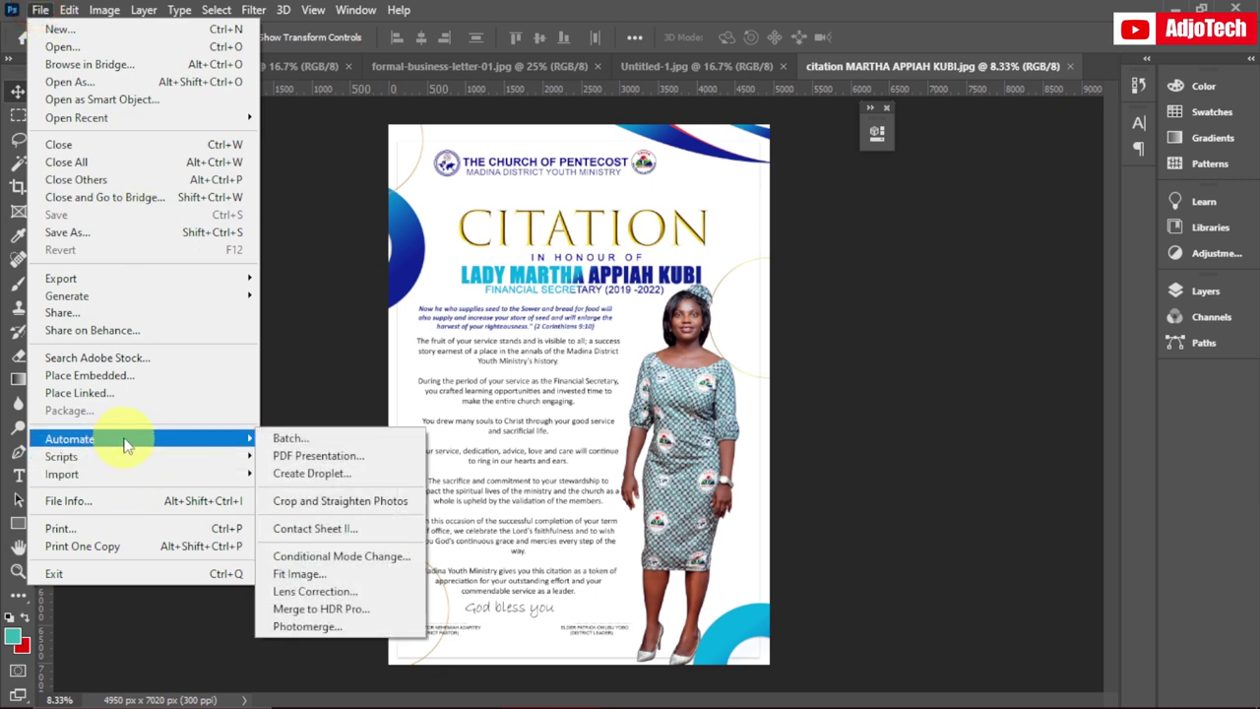
{"action": "left_click", "coordinate": [320, 458]}
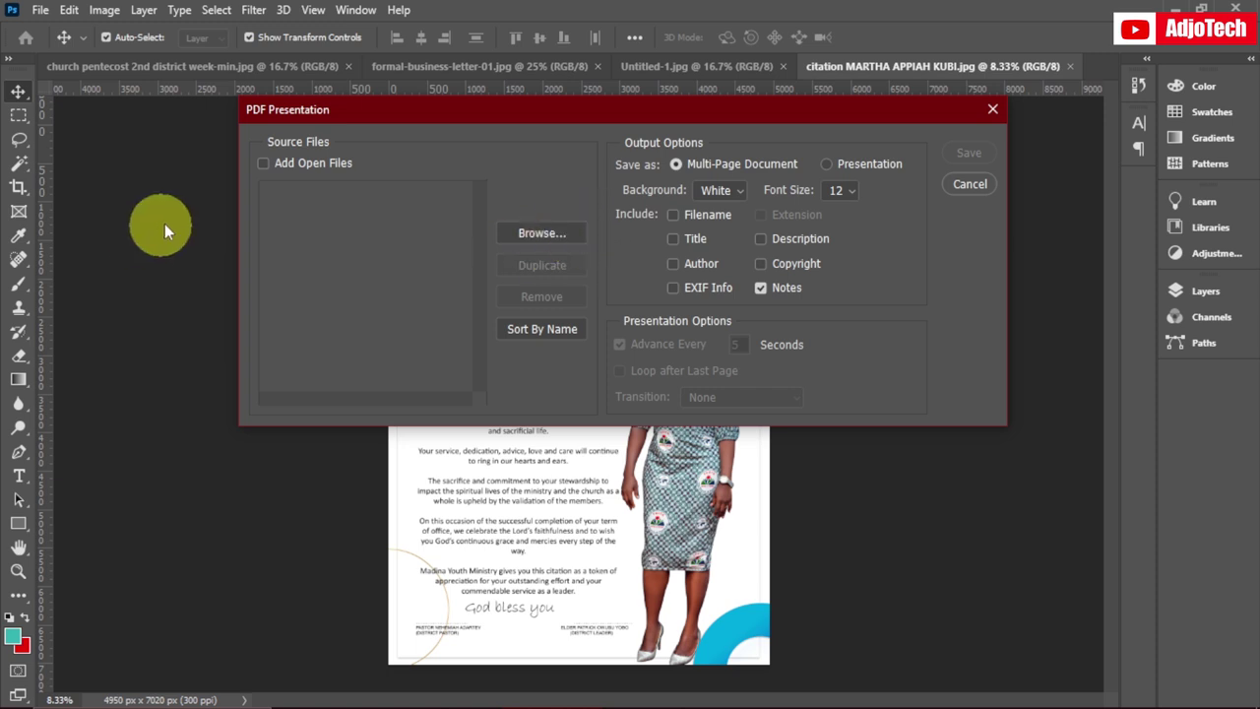
Add the open files and order them church flyer, Untitled-1, business letter, citation.
{"action": "left_click", "coordinate": [296, 166]}
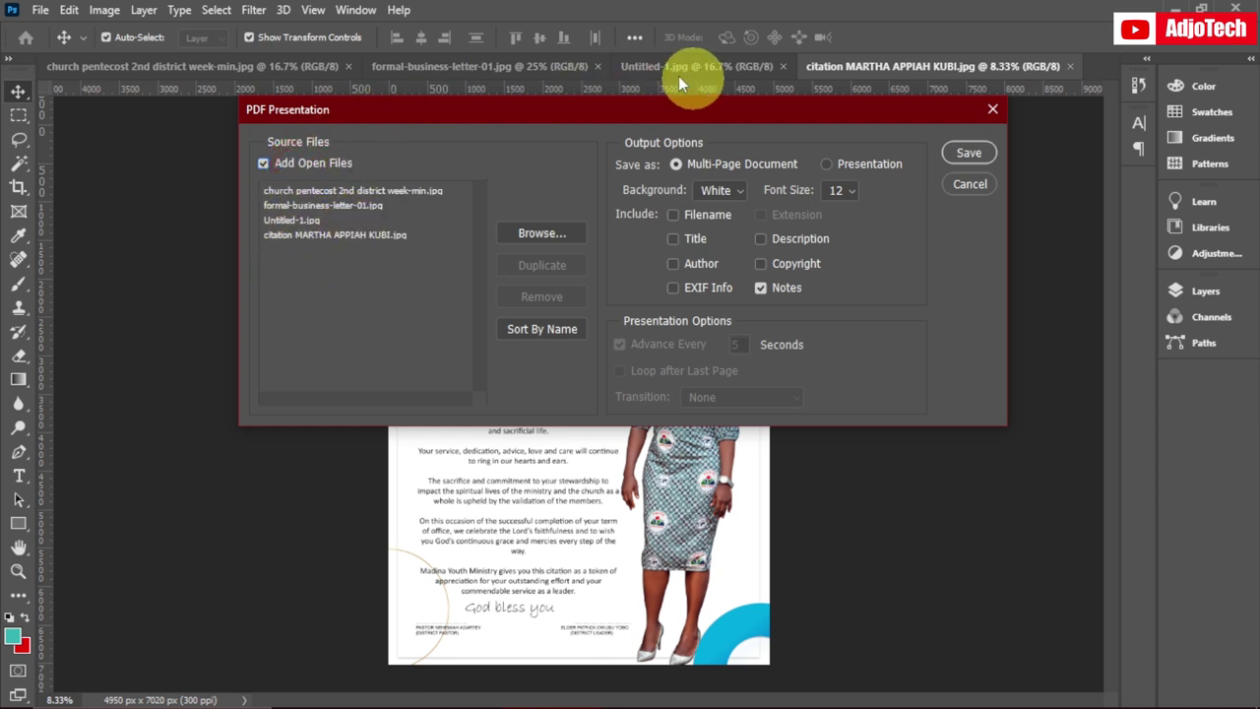
{"action": "left_click_drag", "start_coordinate": [333, 238], "coordinate": [331, 206]}
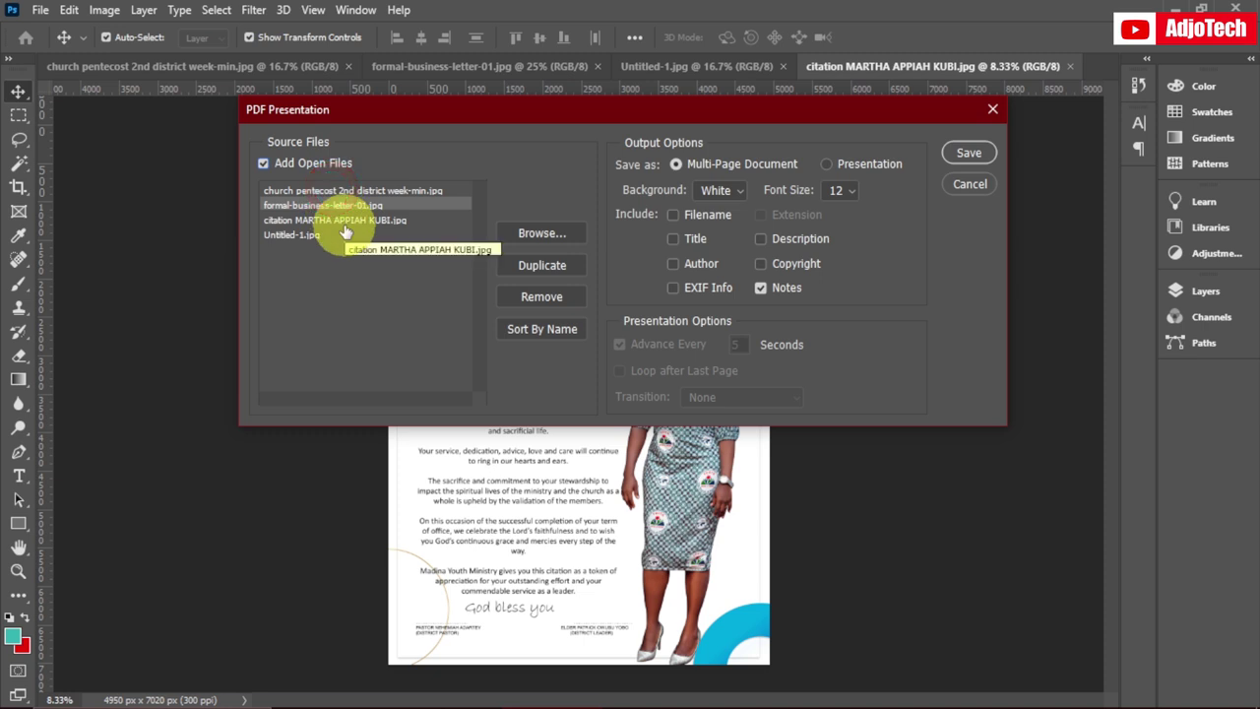
{"action": "left_click_drag", "start_coordinate": [295, 236], "coordinate": [310, 195]}
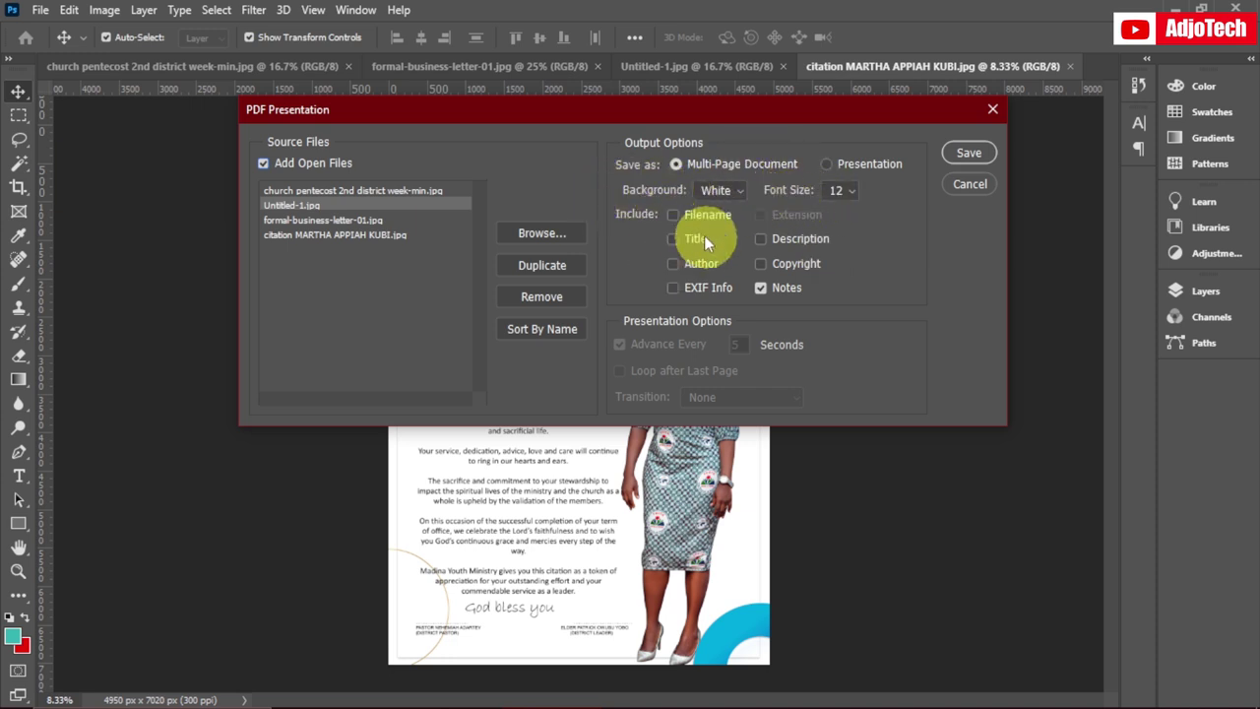
Keep a White background and Multi-Page Document output.
{"action": "left_click", "coordinate": [725, 192]}
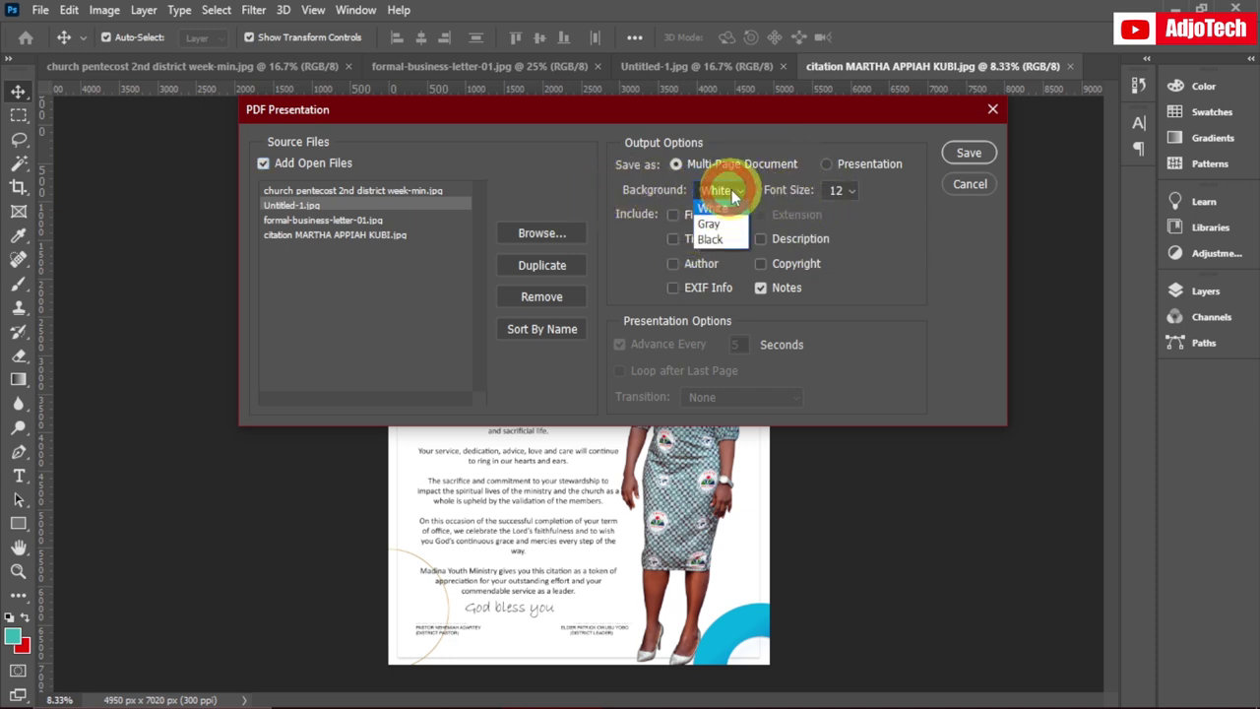
{"action": "left_click", "coordinate": [731, 190]}
{"action": "left_click", "coordinate": [726, 197]}
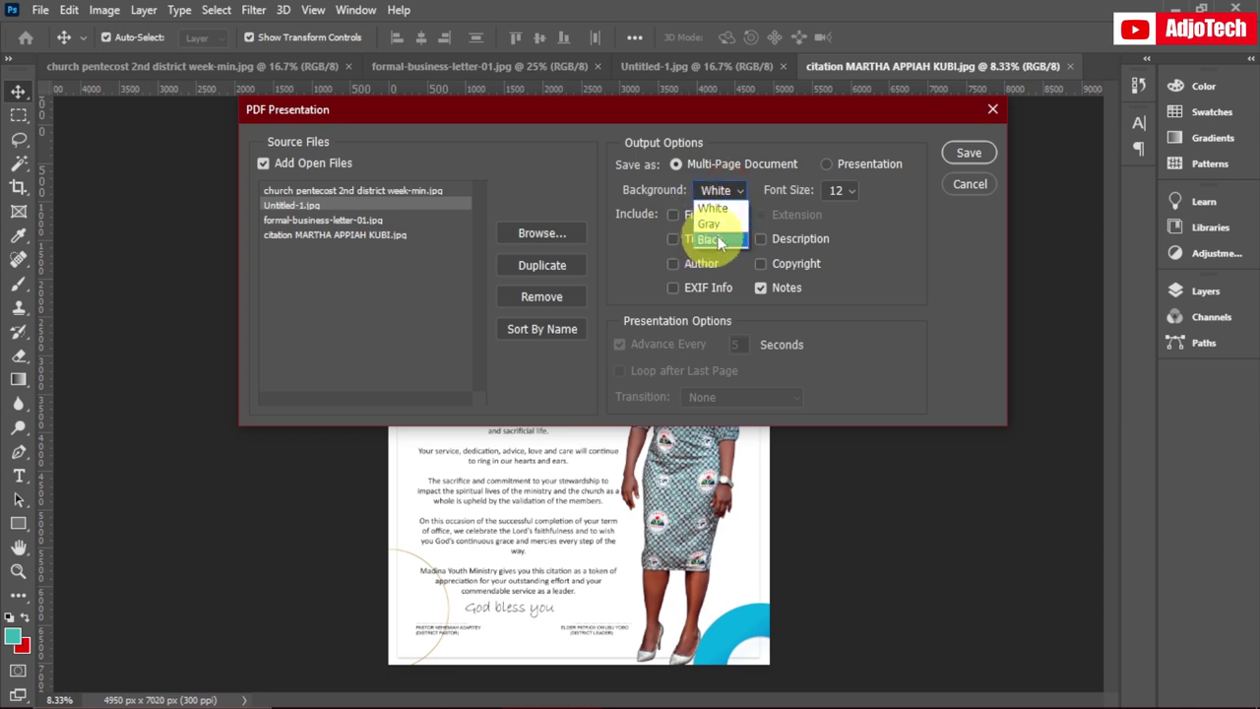
{"action": "left_click", "coordinate": [689, 165]}
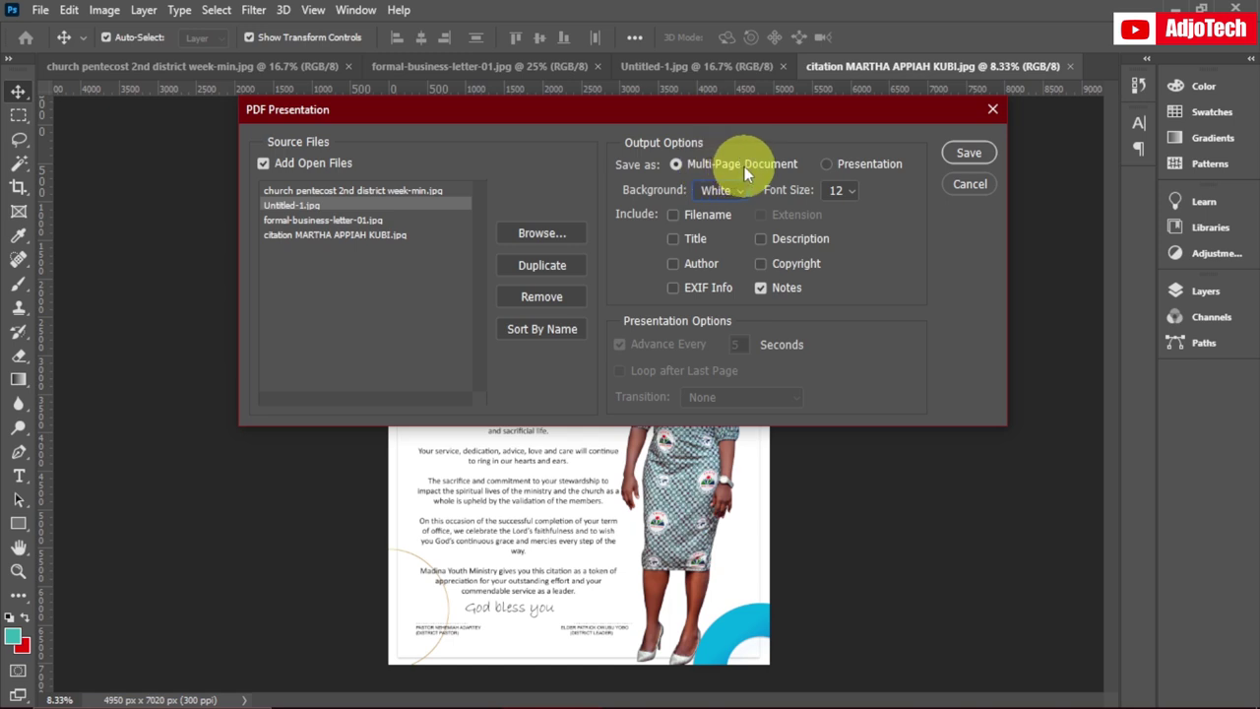
{"action": "left_click", "coordinate": [828, 165]}
{"action": "left_click", "coordinate": [675, 165]}
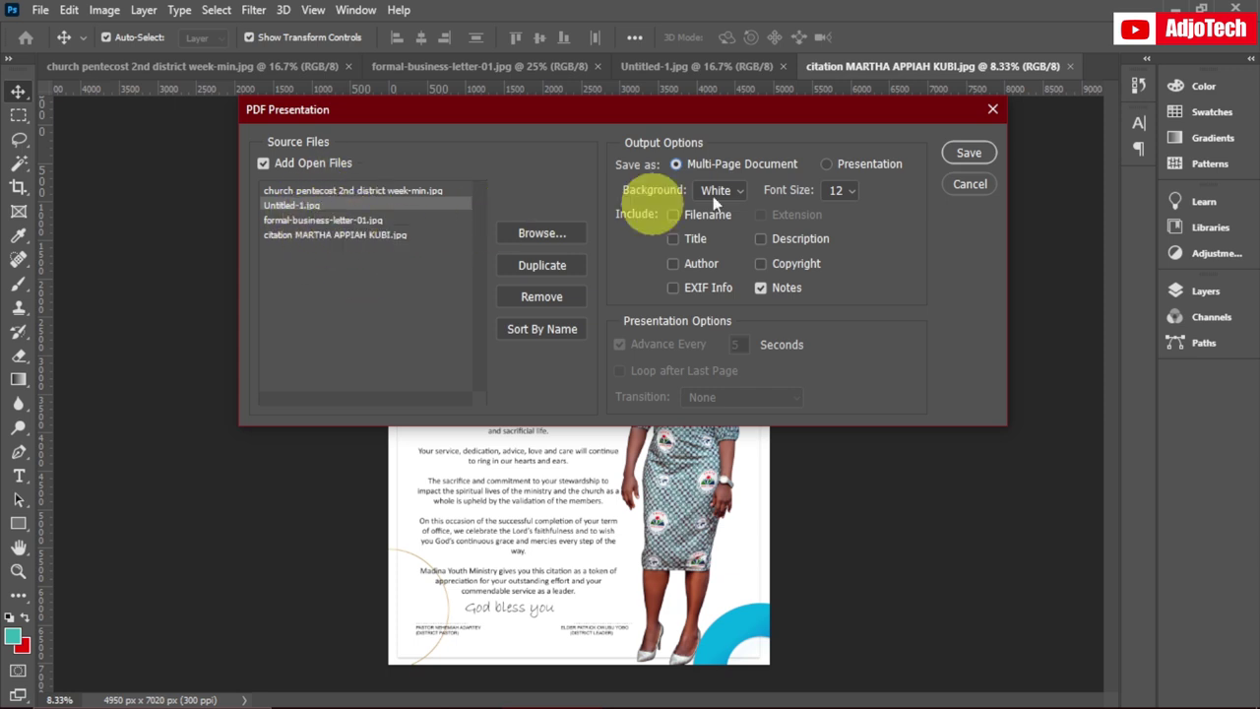
Save the presentation as 'pdf' in Downloads with the High Quality Print preset.
{"action": "left_click", "coordinate": [966, 154]}
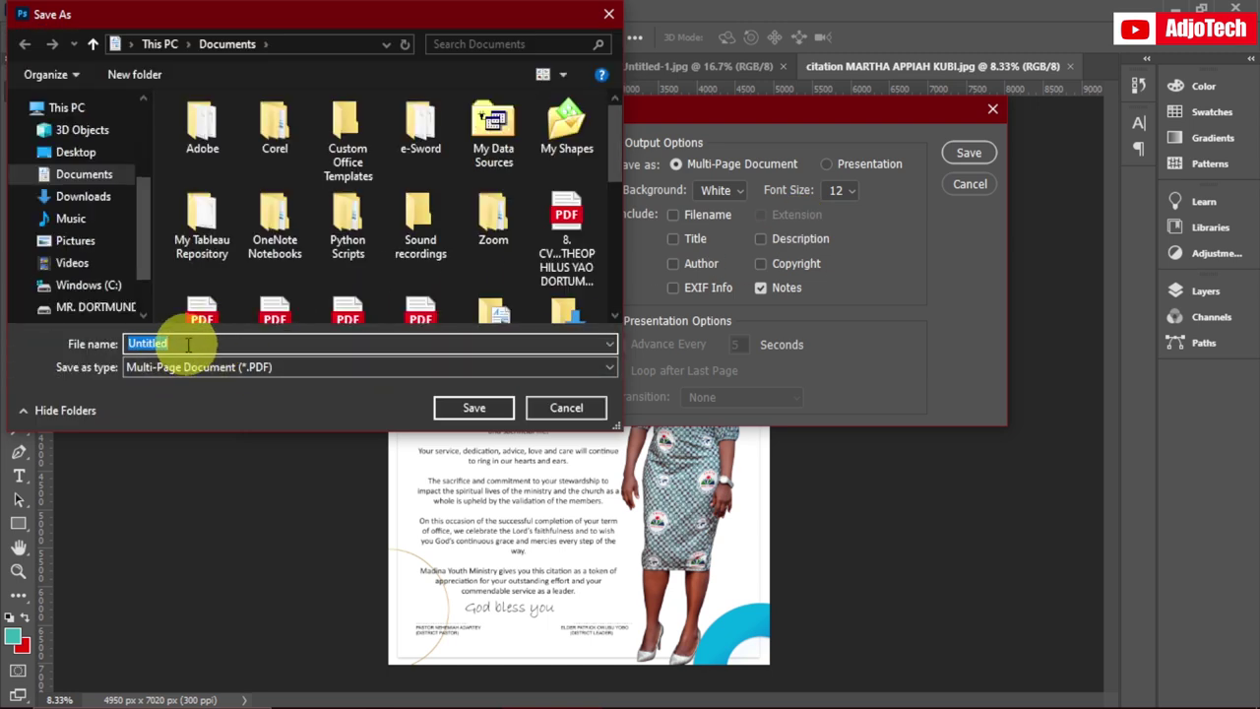
{"action": "type", "text": "pdf"}
{"action": "left_click", "coordinate": [84, 196]}
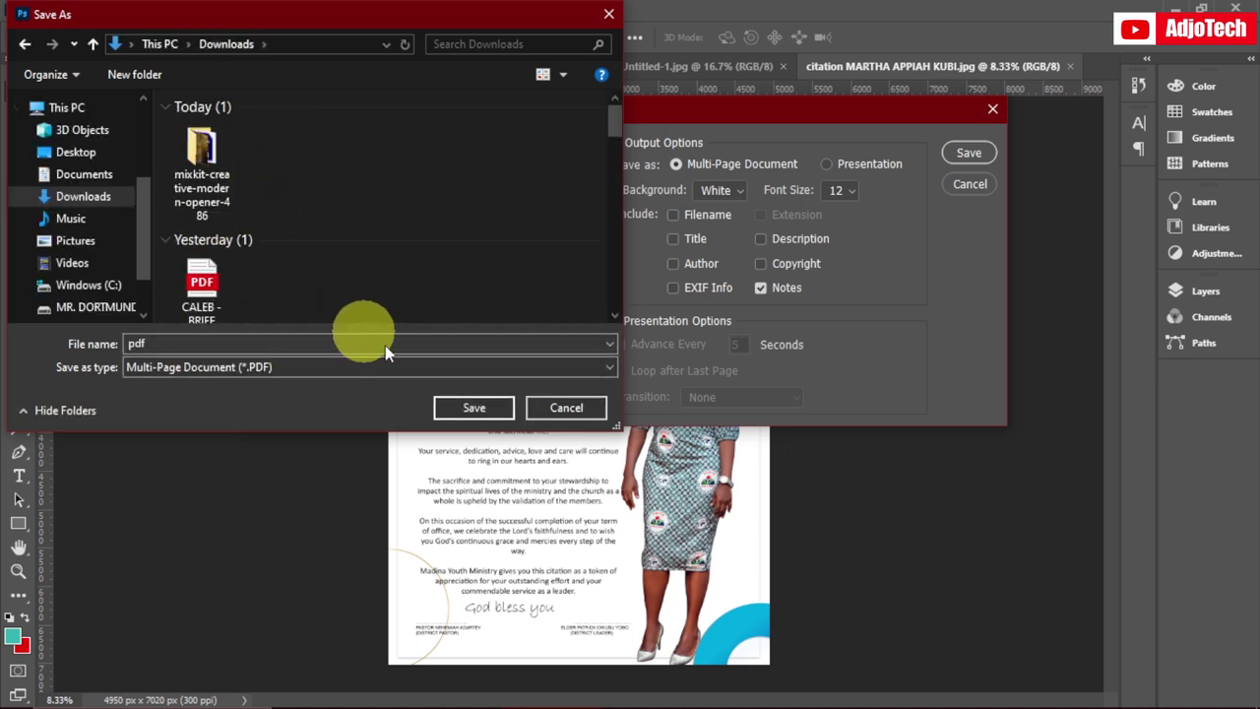
{"action": "left_click", "coordinate": [452, 406]}
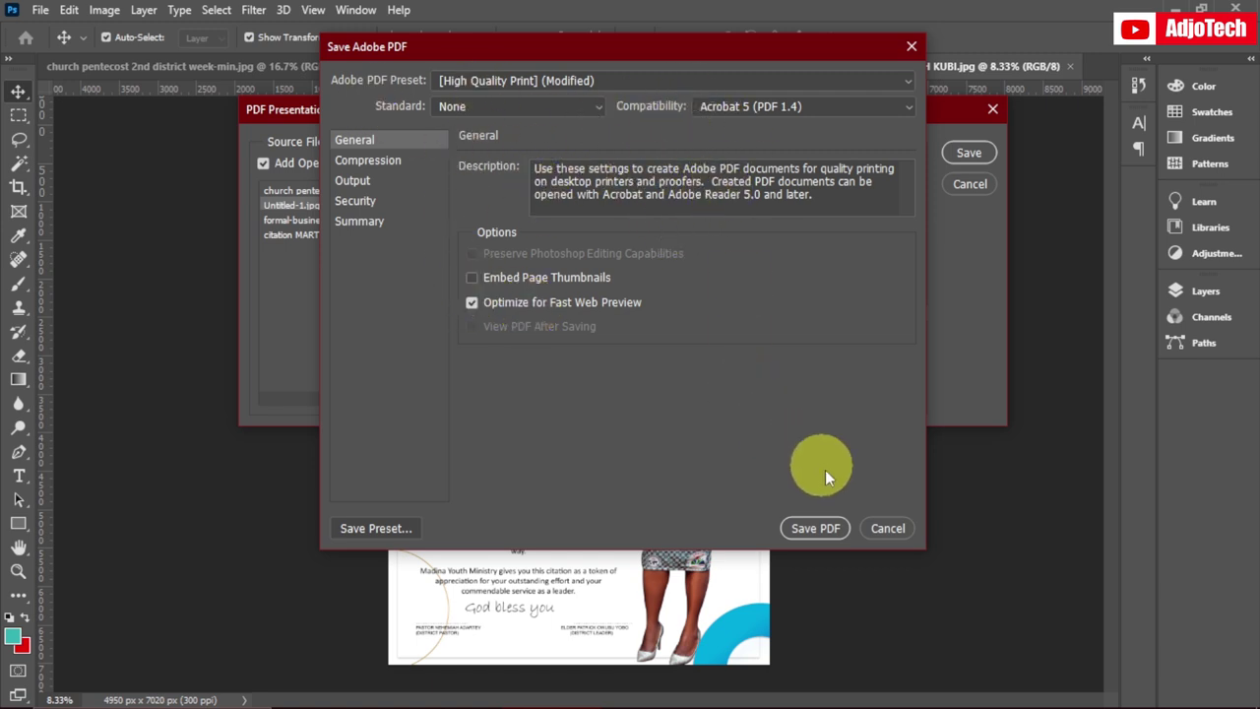
{"action": "left_click", "coordinate": [814, 530]}
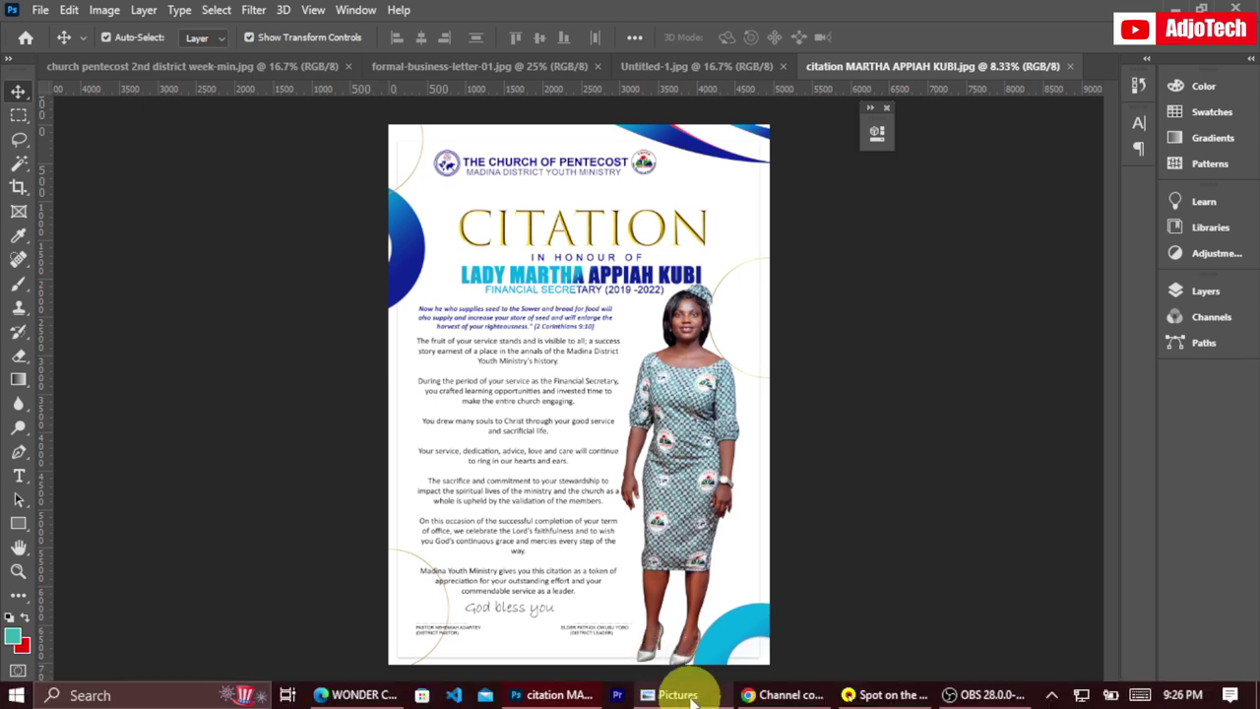
Show the Downloads folder in the Pictures File Explorer window.
{"action": "left_click", "coordinate": [679, 695]}
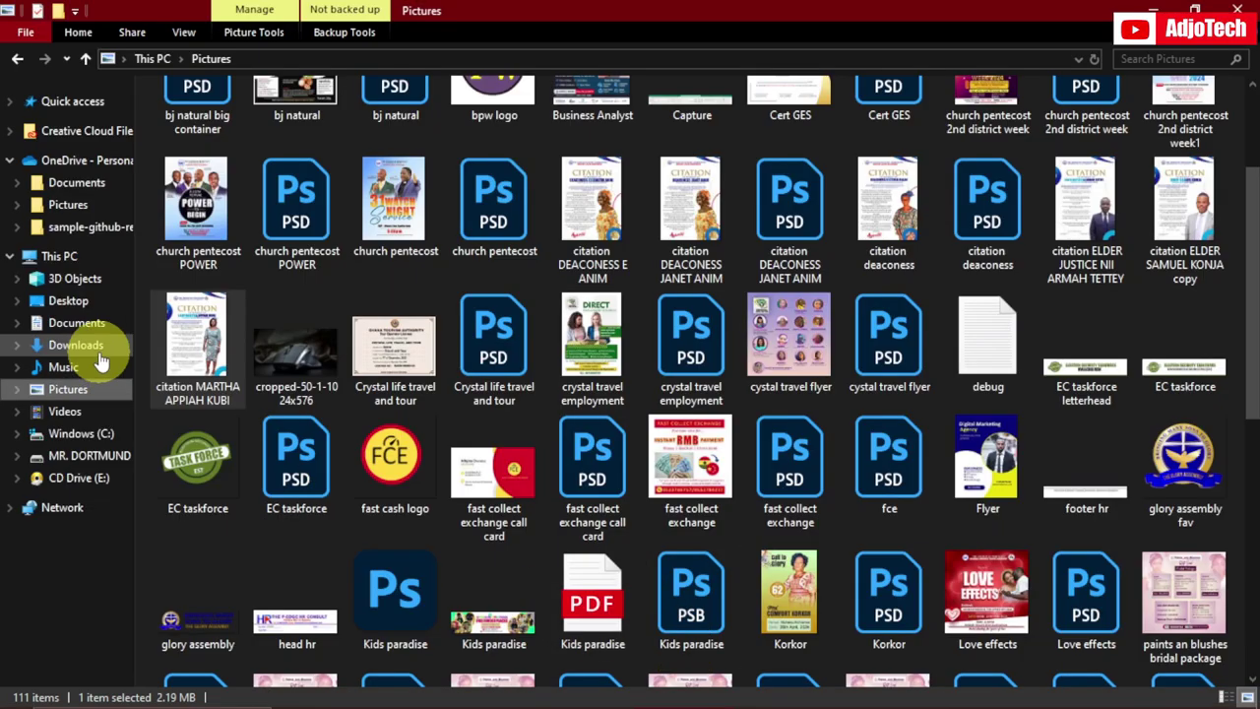
{"action": "left_click", "coordinate": [97, 345]}
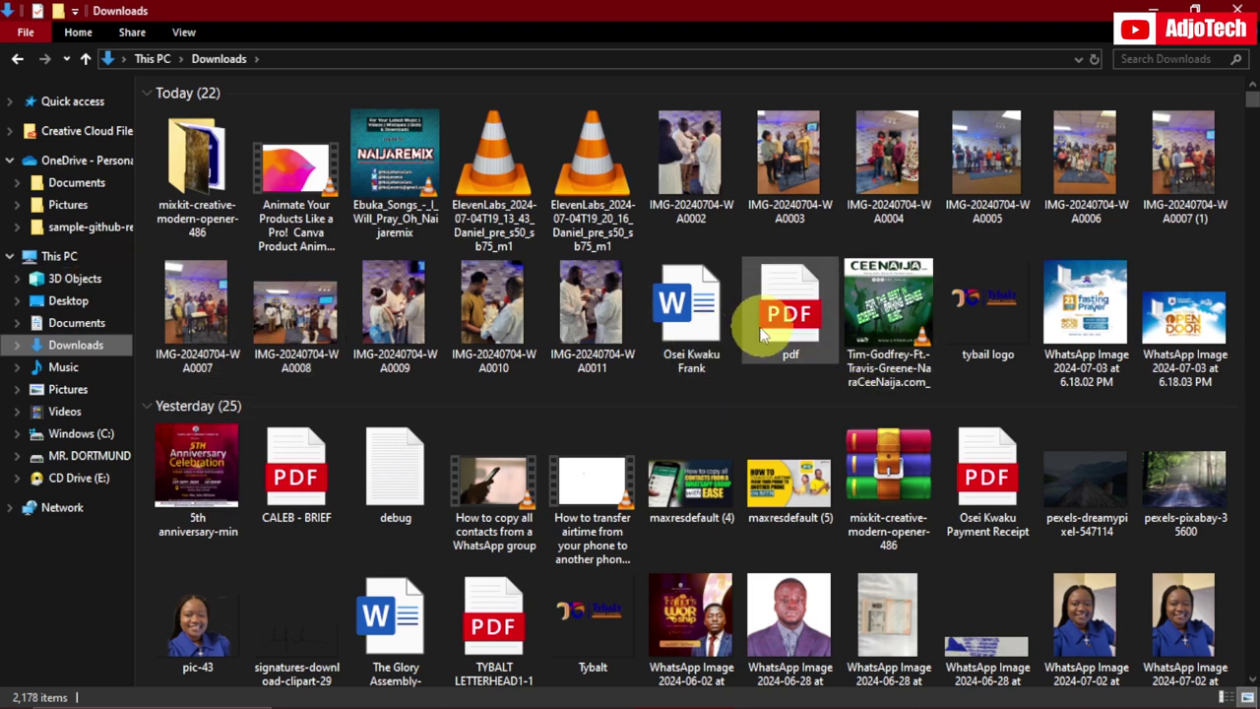
{"action": "double_click", "coordinate": [790, 330]}
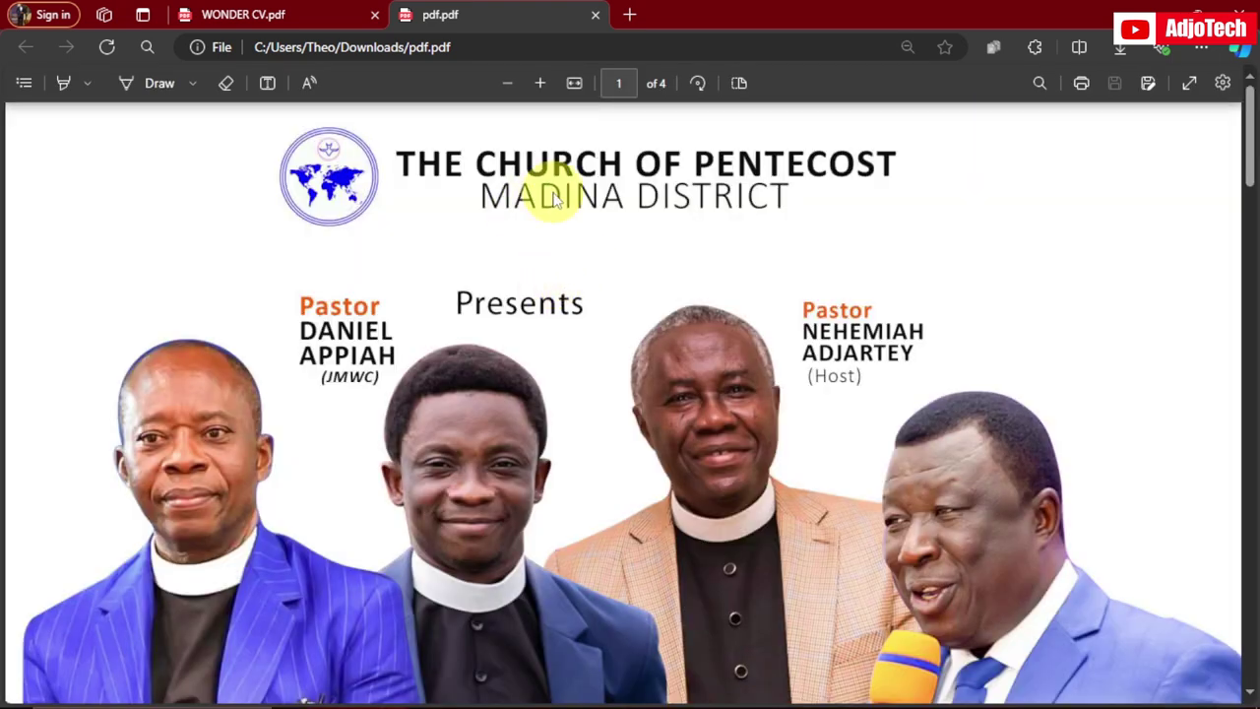
{"action": "scroll", "coordinate": [641, 289], "scroll_direction": "down", "scroll_amount": 10}
{"action": "scroll", "coordinate": [641, 290], "scroll_direction": "up", "scroll_amount": 3}
{"action": "scroll", "coordinate": [643, 291], "scroll_direction": "down", "scroll_amount": 3}
{"action": "scroll", "coordinate": [645, 298], "scroll_direction": "down", "scroll_amount": 5}
{"action": "scroll", "coordinate": [645, 299], "scroll_direction": "up", "scroll_amount": 1}
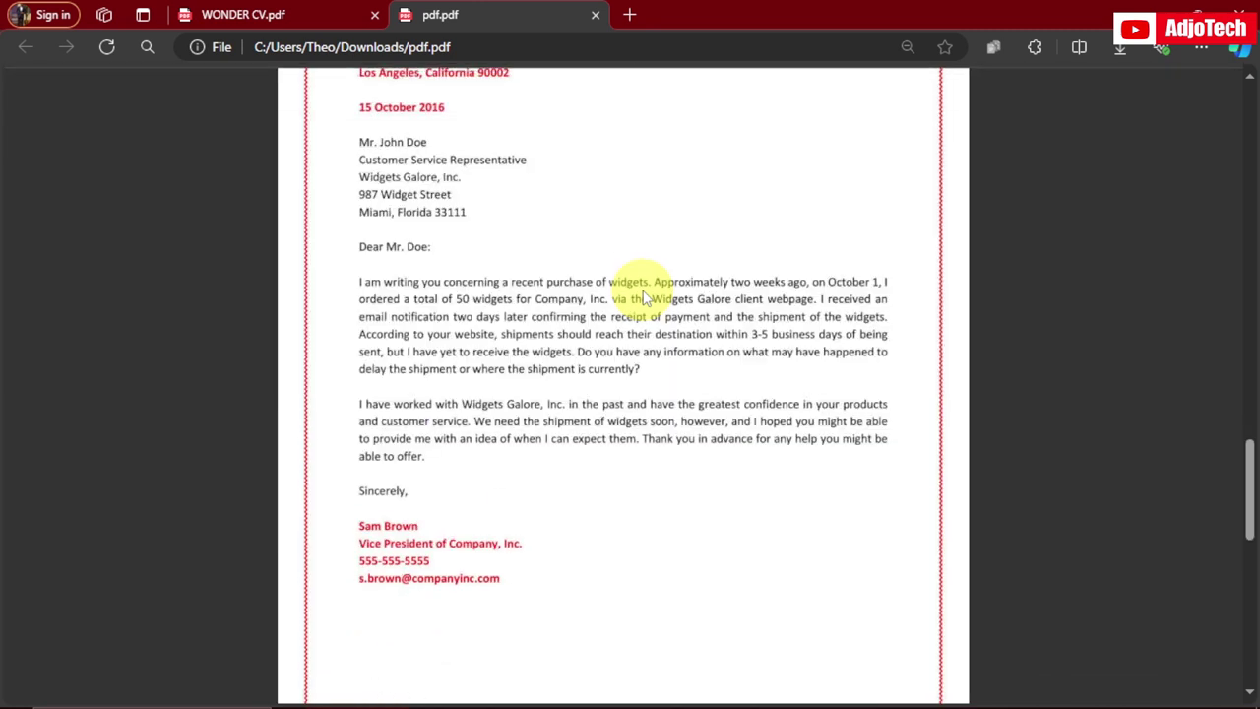
{"action": "scroll", "coordinate": [644, 298], "scroll_direction": "up", "scroll_amount": 10}
{"action": "scroll", "coordinate": [644, 298], "scroll_direction": "up", "scroll_amount": 5}
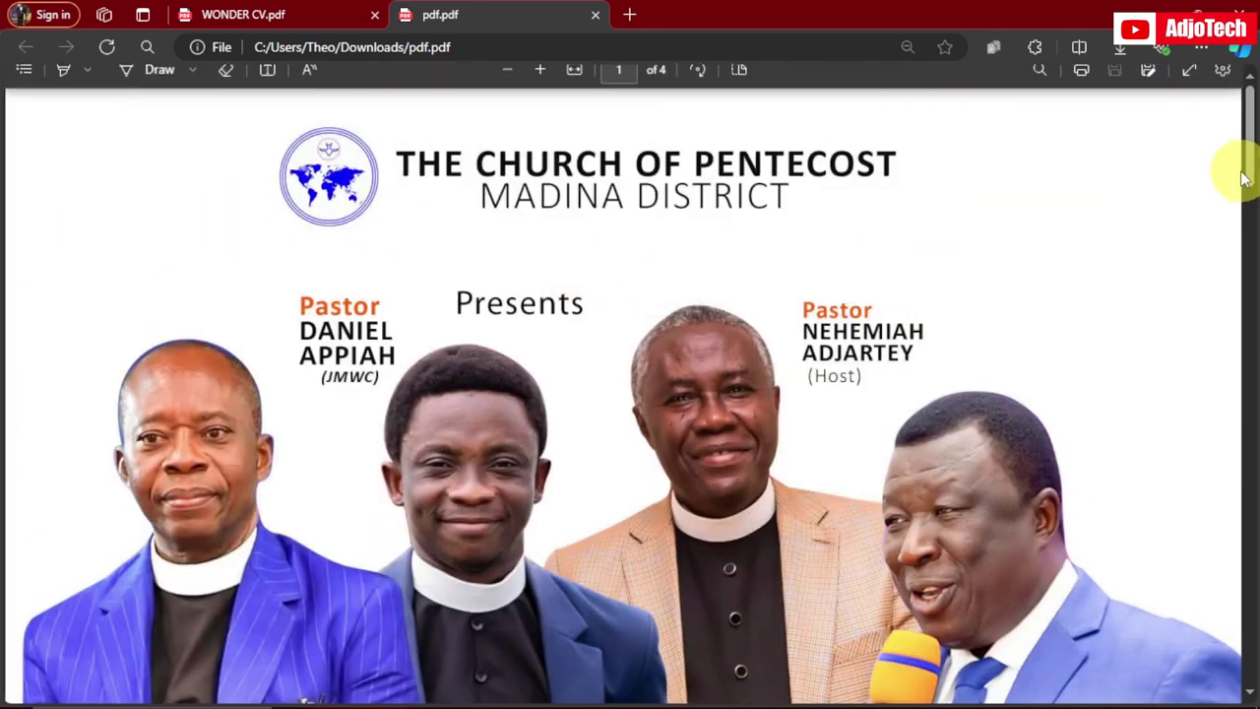
{"action": "left_click_drag", "start_coordinate": [1237, 127], "coordinate": [1252, 196]}
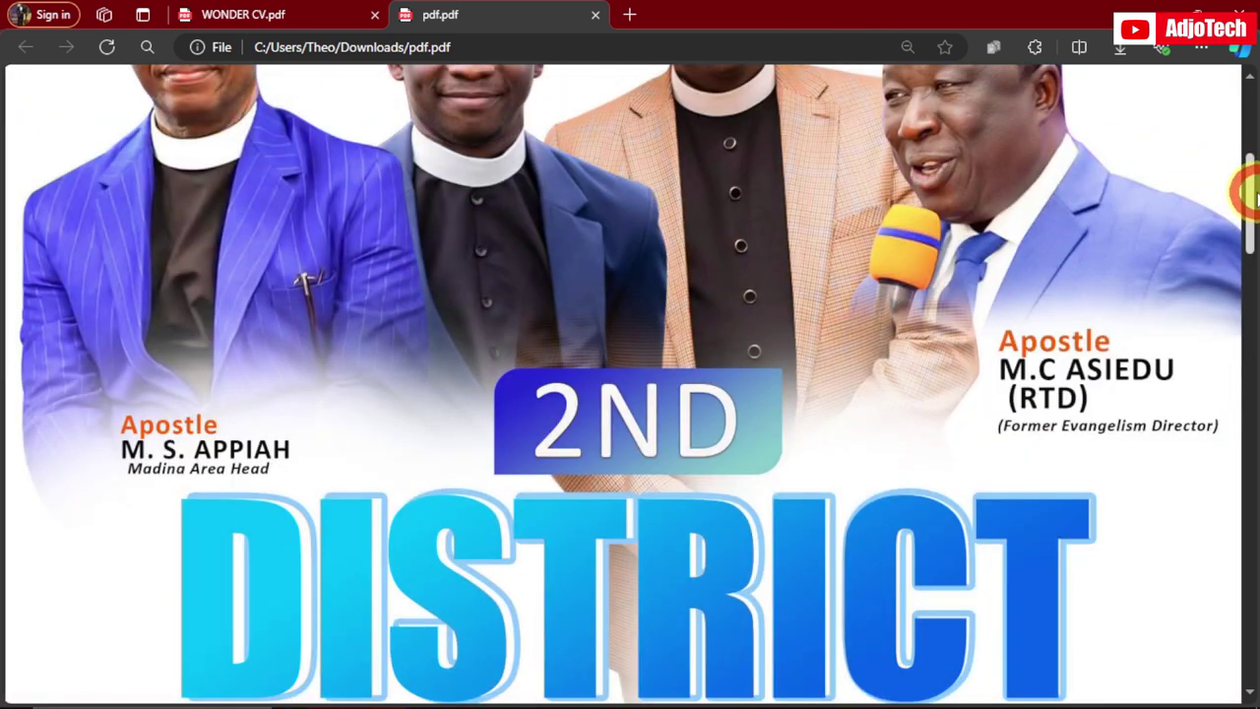
{"action": "left_click_drag", "start_coordinate": [1252, 197], "coordinate": [1220, 143]}
{"action": "scroll", "coordinate": [900, 253], "scroll_direction": "down", "scroll_amount": 15}
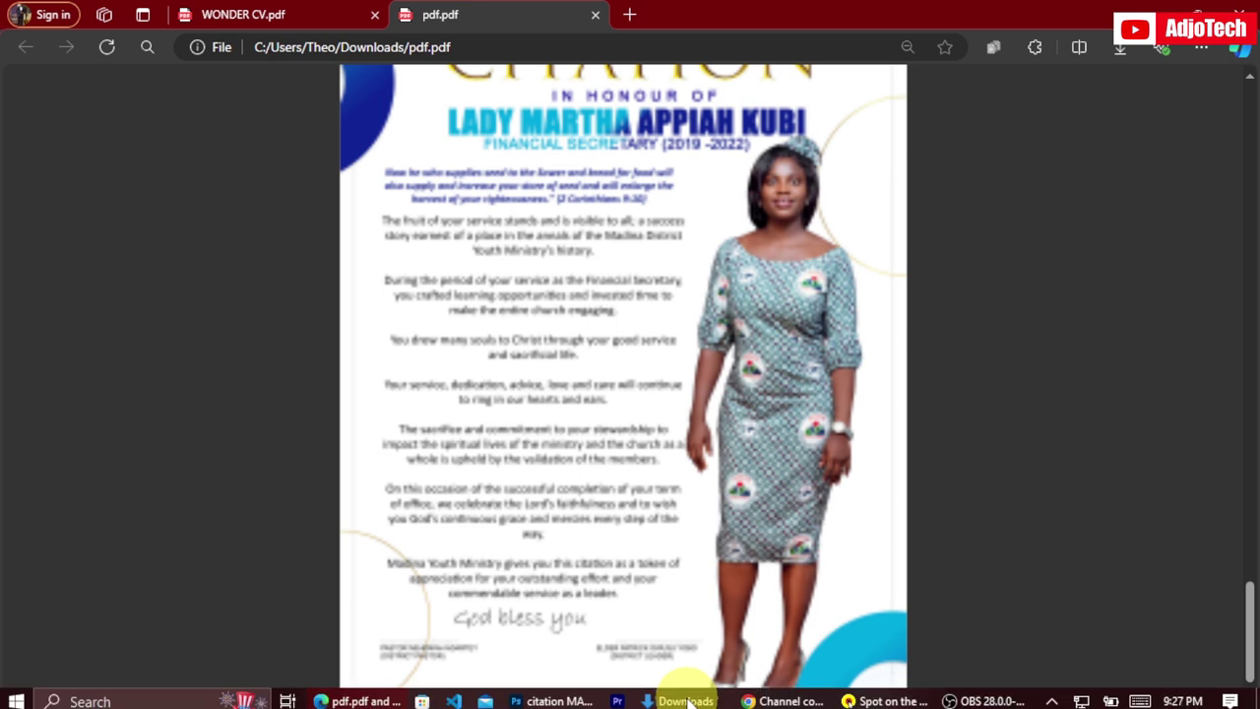
In Photoshop, close the citation, Untitled-1 and business letter documents.
{"action": "left_click", "coordinate": [559, 695]}
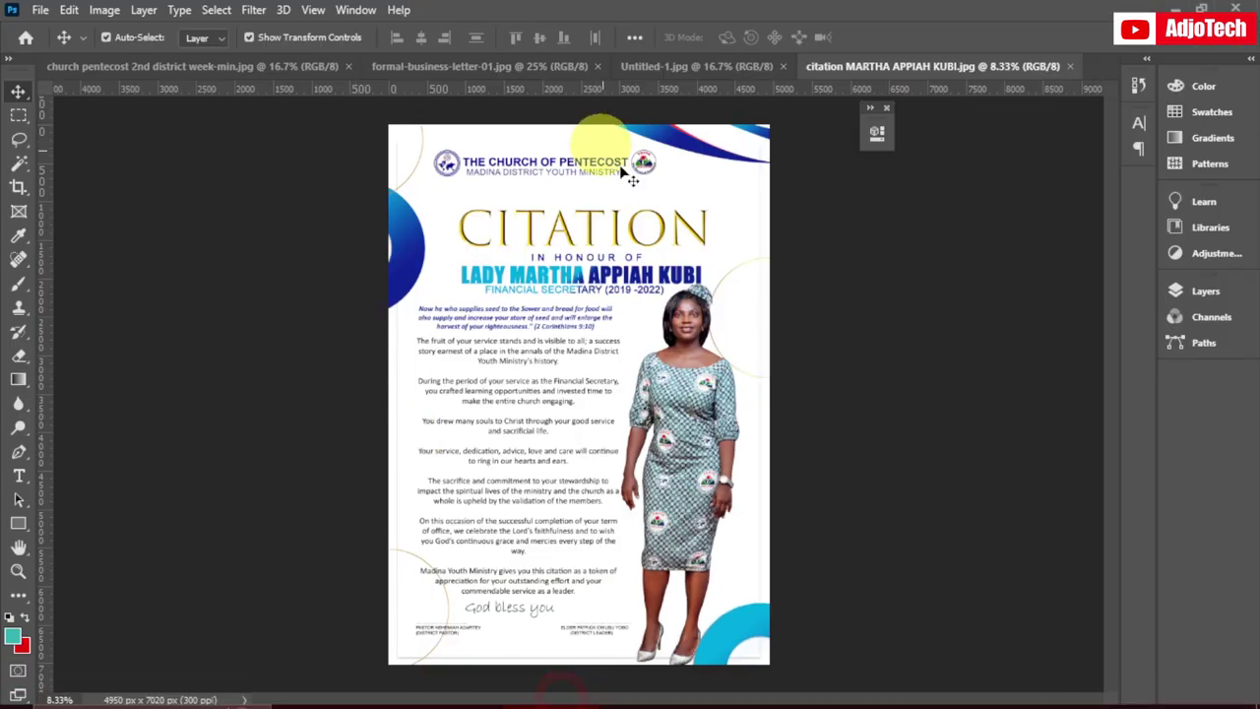
{"action": "left_click", "coordinate": [1073, 67]}
{"action": "left_click", "coordinate": [783, 67]}
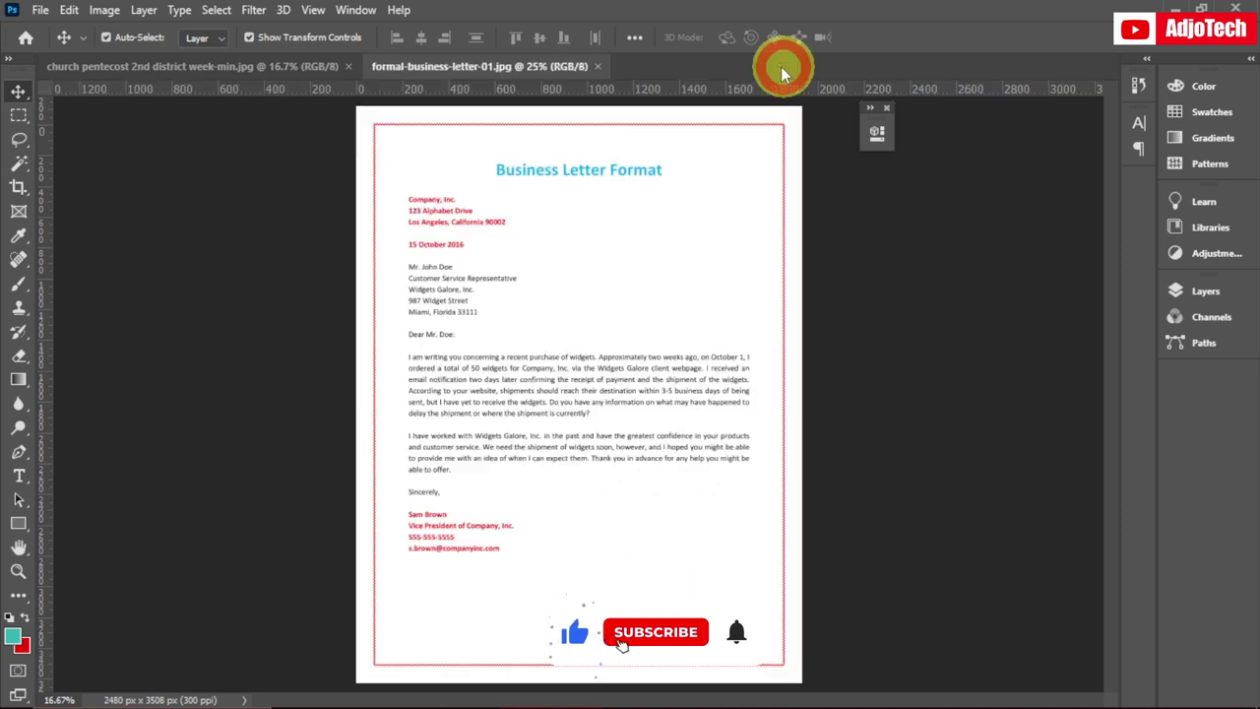
{"action": "left_click", "coordinate": [598, 67]}
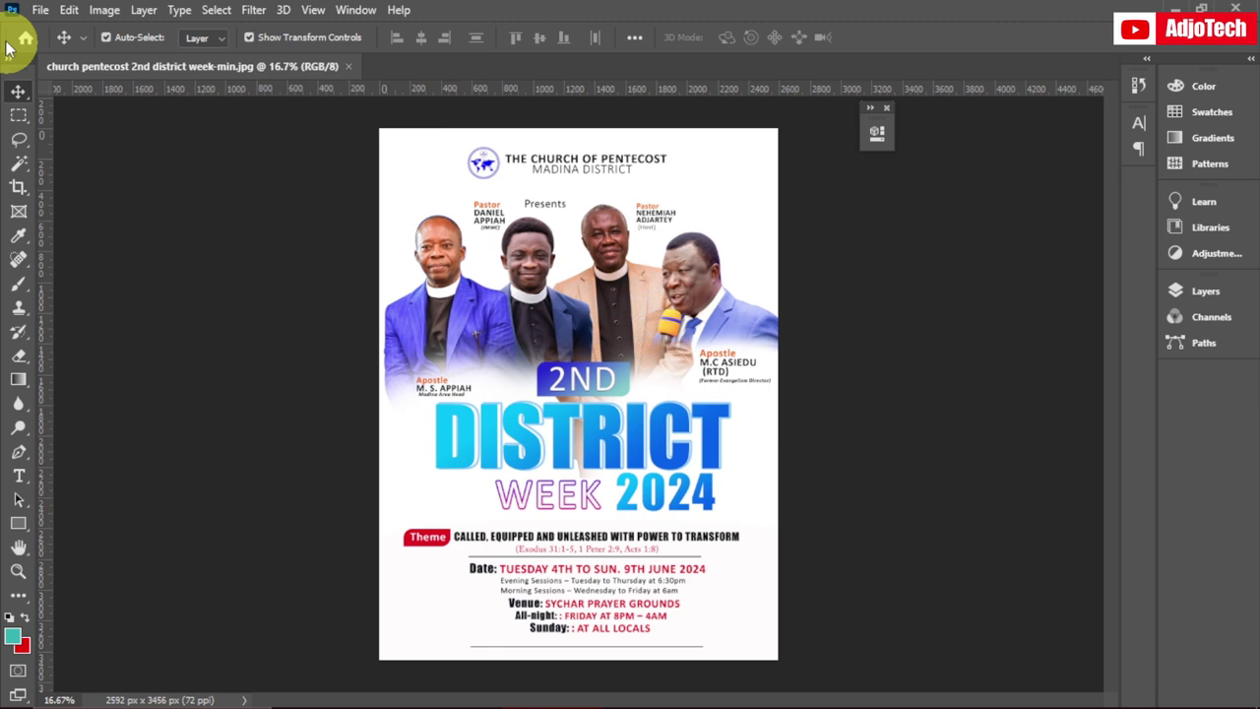
Start a new PDF Presentation from File > Automate.
{"action": "left_click", "coordinate": [38, 11]}
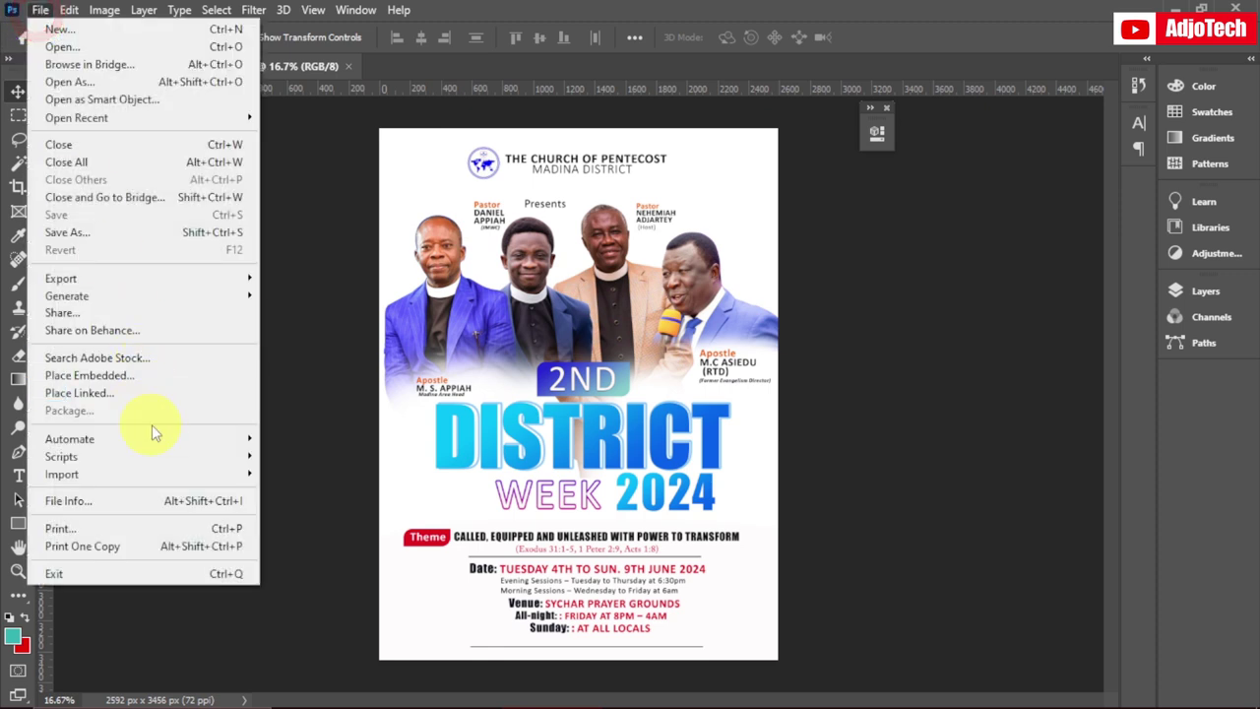
{"action": "mouse_move", "coordinate": [161, 438]}
{"action": "left_click", "coordinate": [318, 452]}
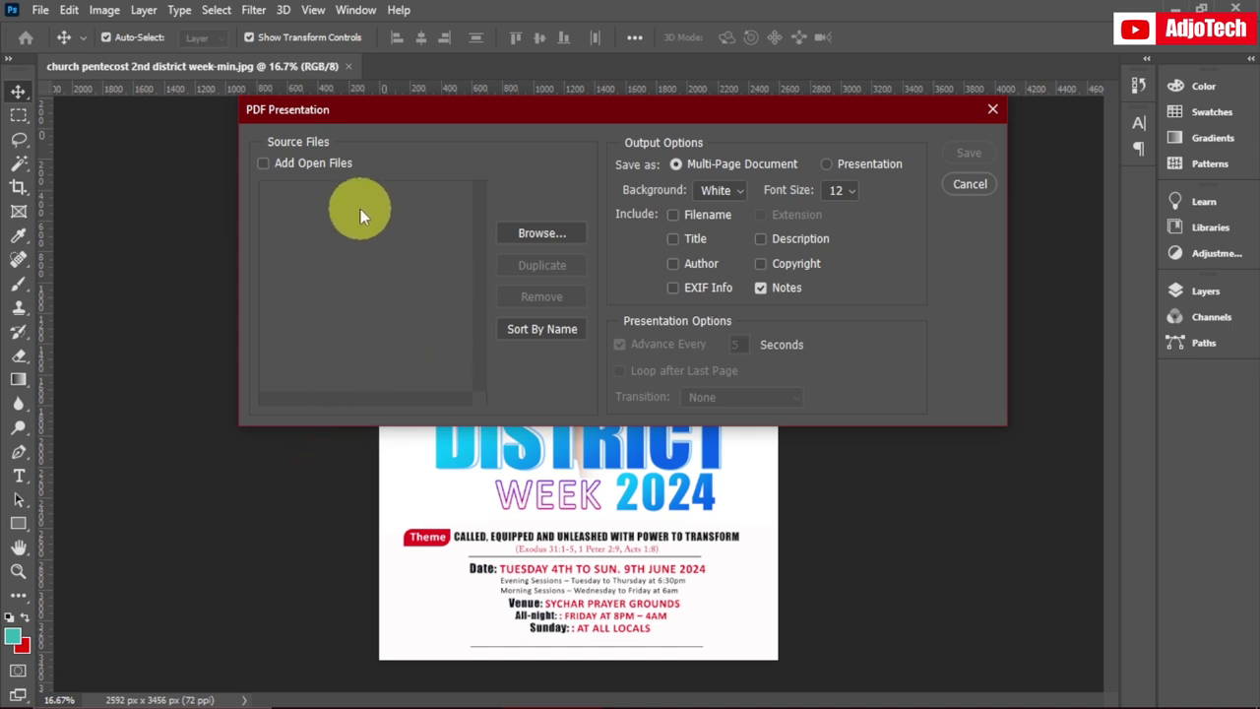
Browse the Pictures folder for source images.
{"action": "left_click", "coordinate": [528, 234]}
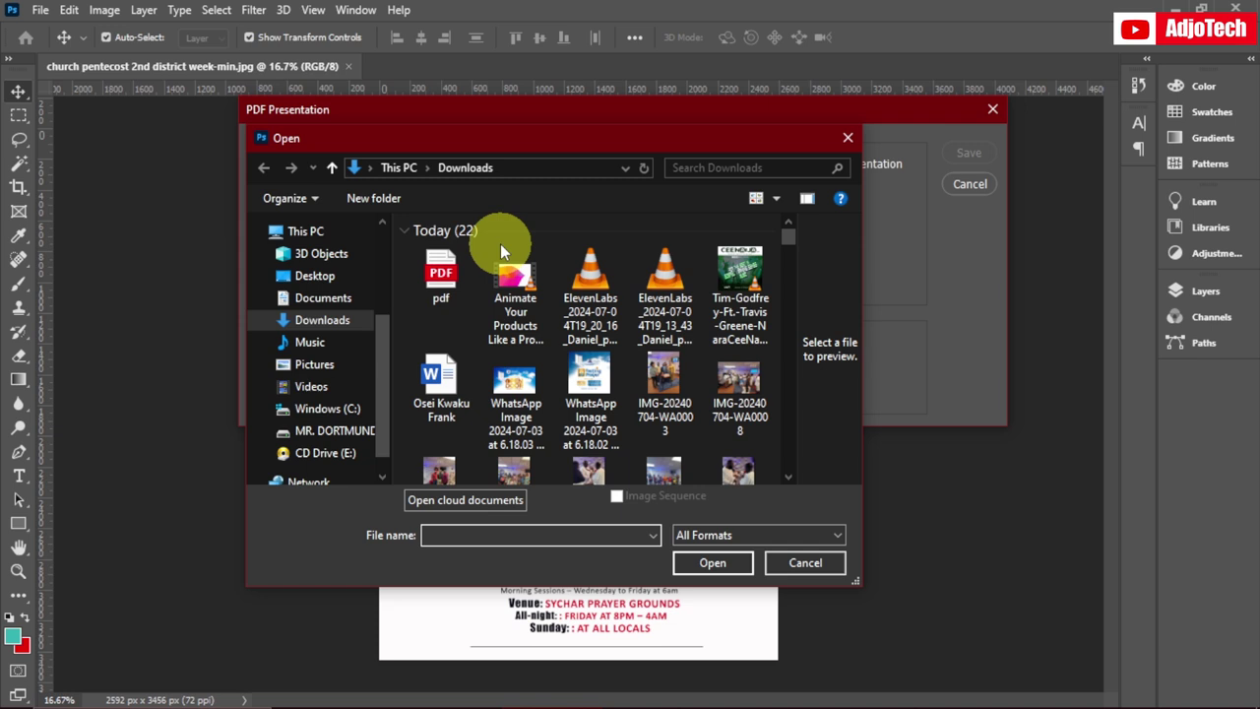
{"action": "left_click", "coordinate": [331, 370]}
{"action": "scroll", "coordinate": [613, 350], "scroll_direction": "down", "scroll_amount": 5}
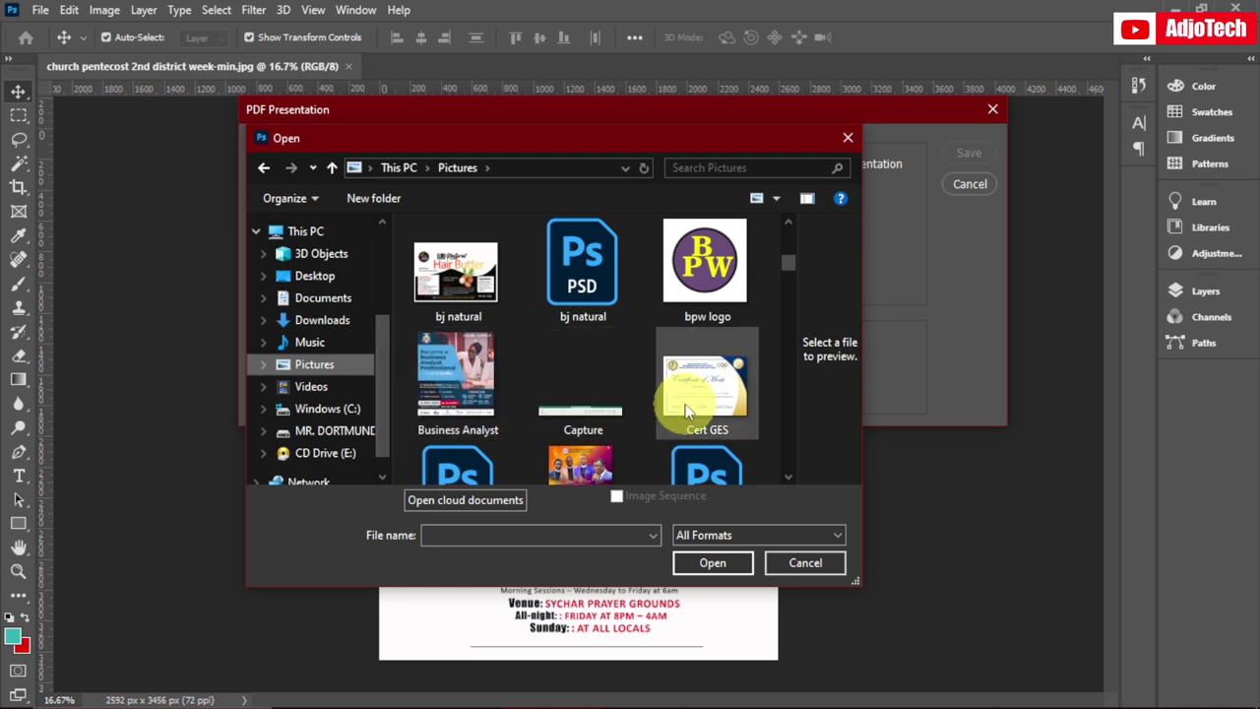
{"action": "scroll", "coordinate": [571, 327], "scroll_direction": "down", "scroll_amount": 2}
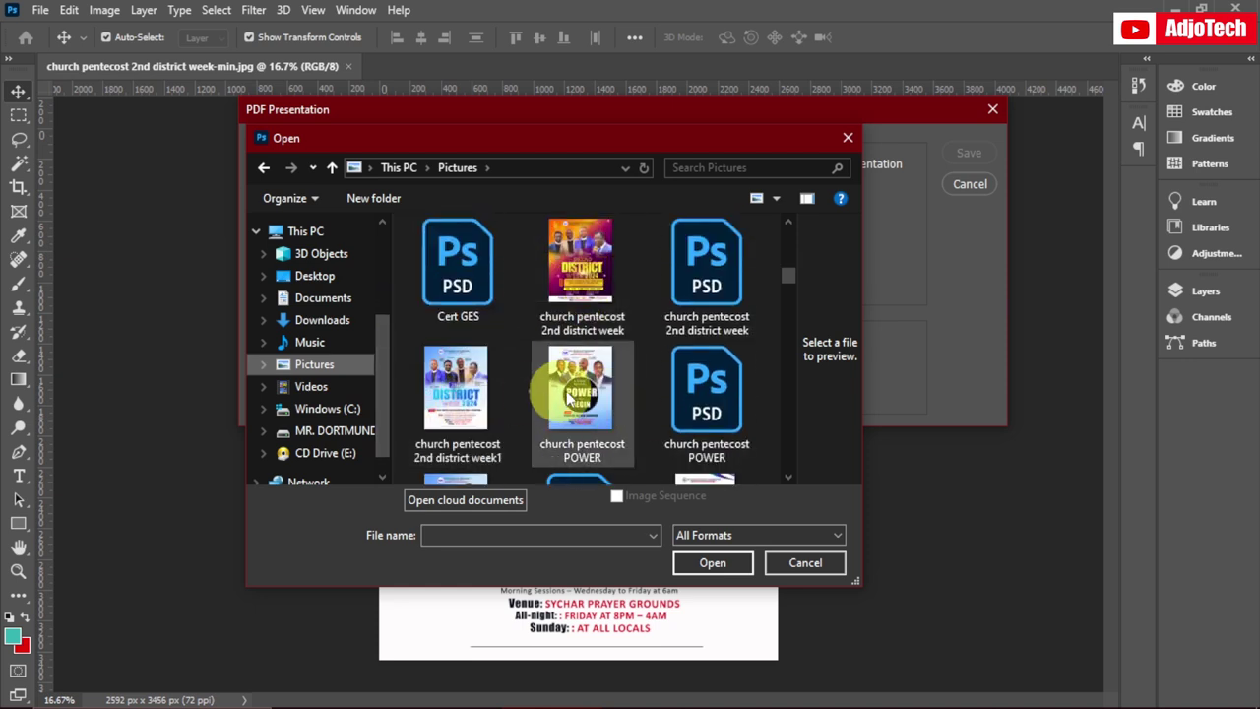
{"action": "scroll", "coordinate": [512, 358], "scroll_direction": "down", "scroll_amount": 2}
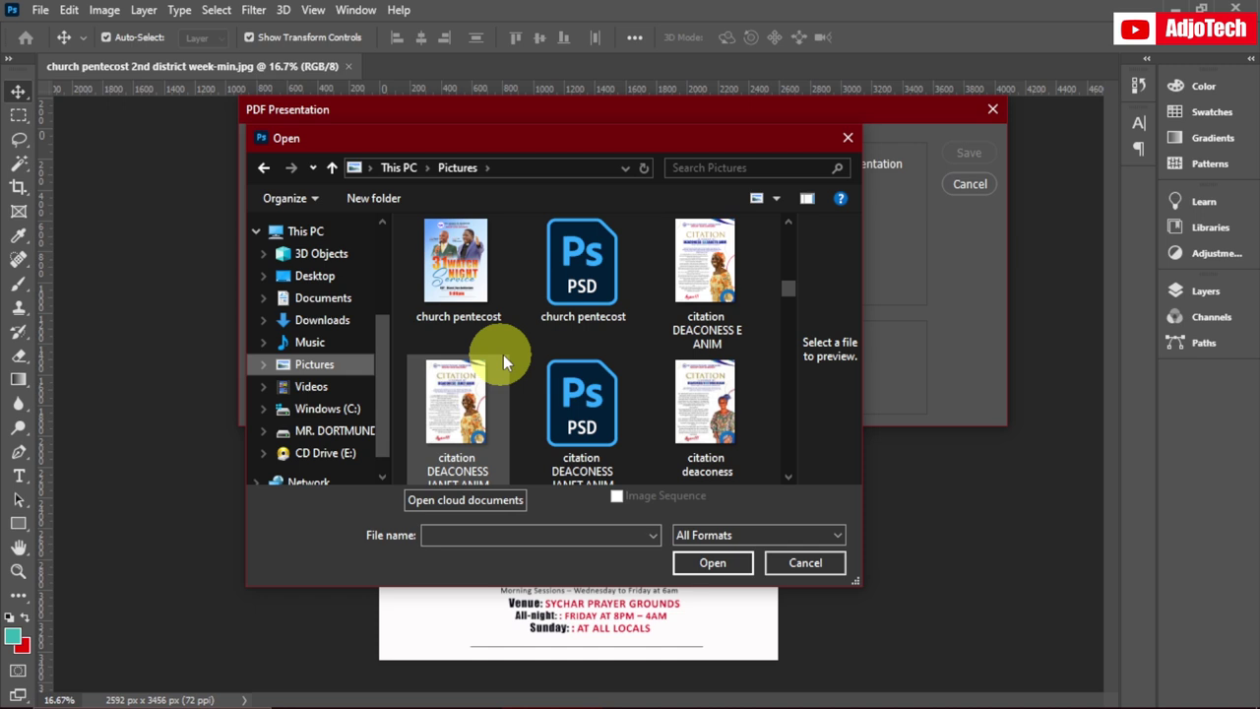
Add church pentecost, the two deaconess citations and the elder's citation as sources.
{"action": "left_click", "coordinate": [696, 286]}
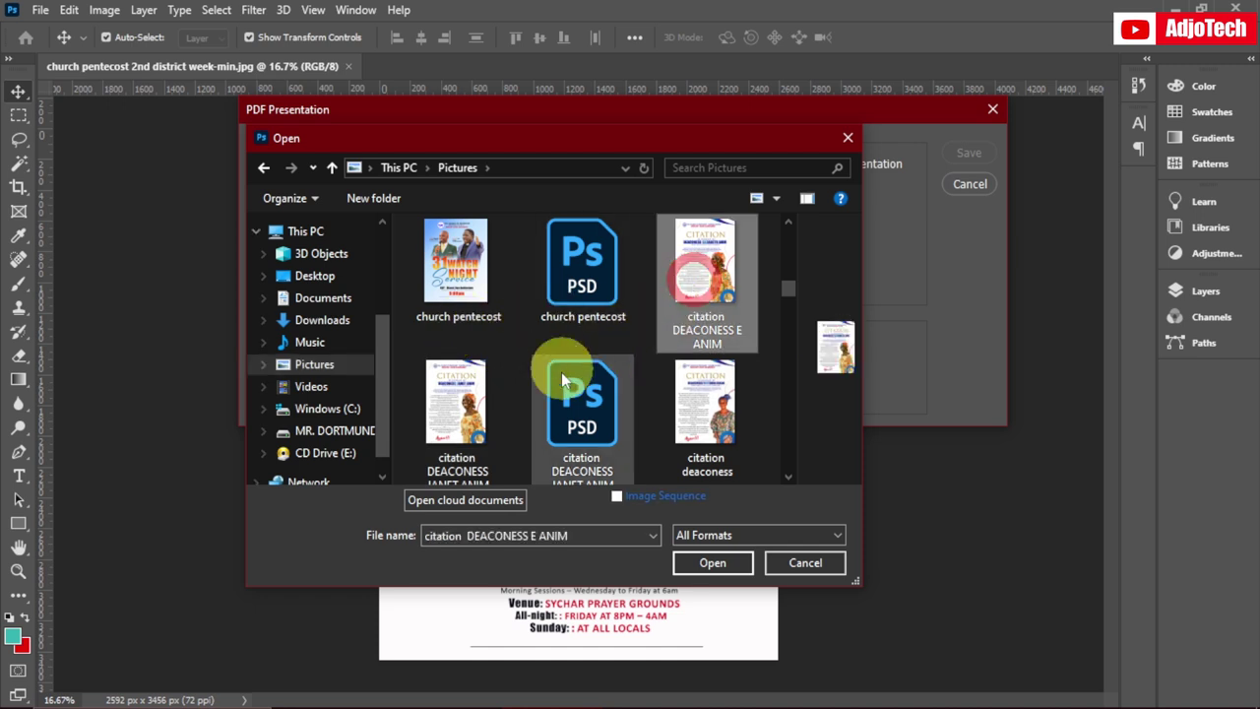
{"action": "left_click", "coordinate": [447, 283], "text": "ctrl"}
{"action": "left_click", "coordinate": [688, 392], "text": "ctrl"}
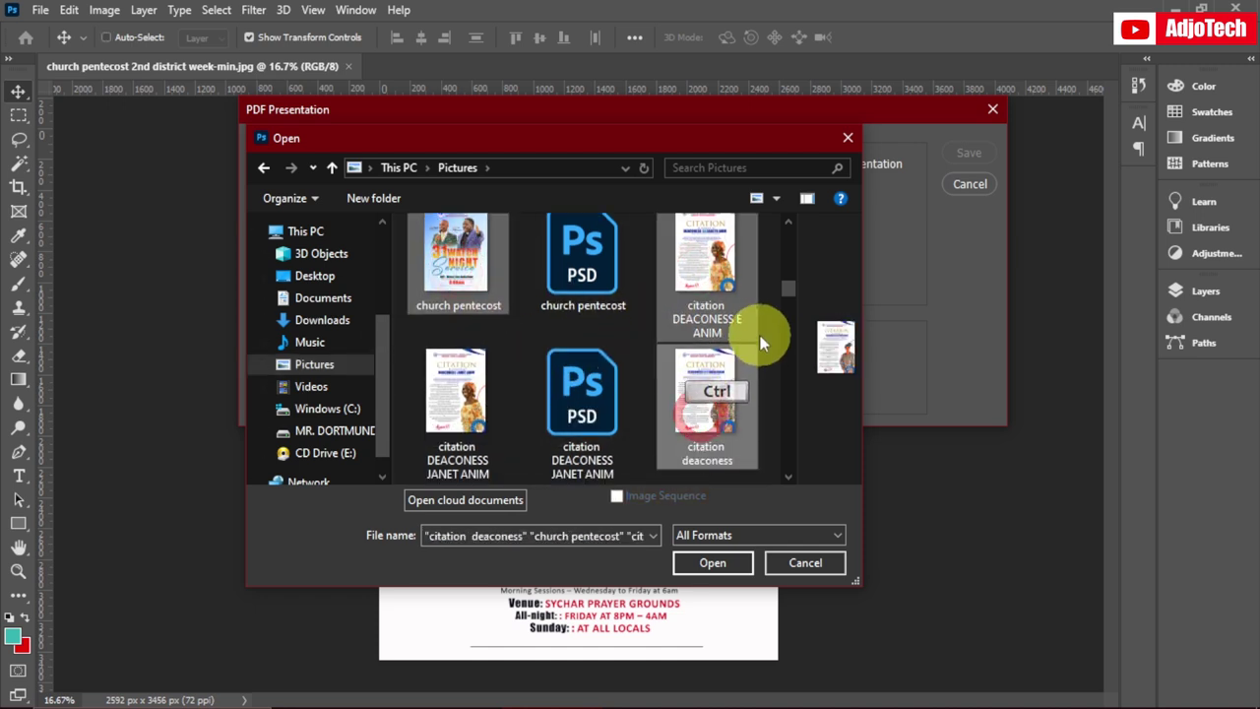
{"action": "left_click", "coordinate": [786, 295], "text": "ctrl"}
{"action": "left_click_drag", "start_coordinate": [785, 295], "coordinate": [786, 333]}
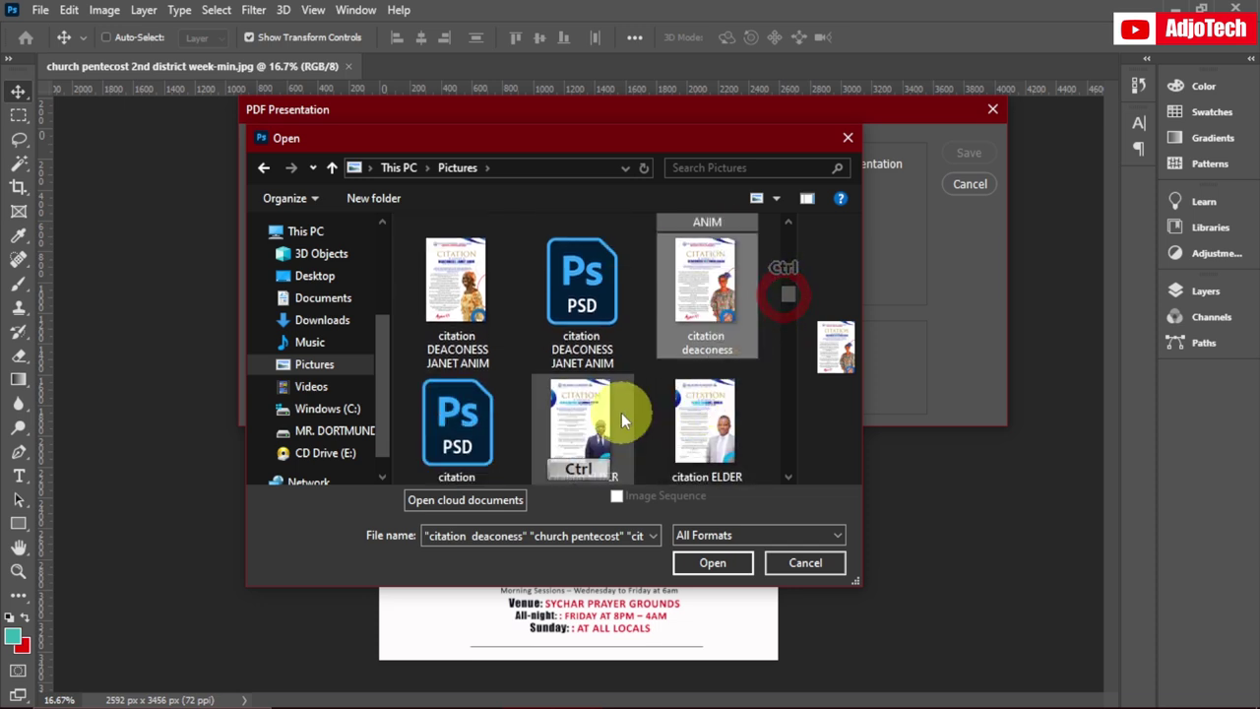
{"action": "left_click", "coordinate": [621, 412], "text": "ctrl"}
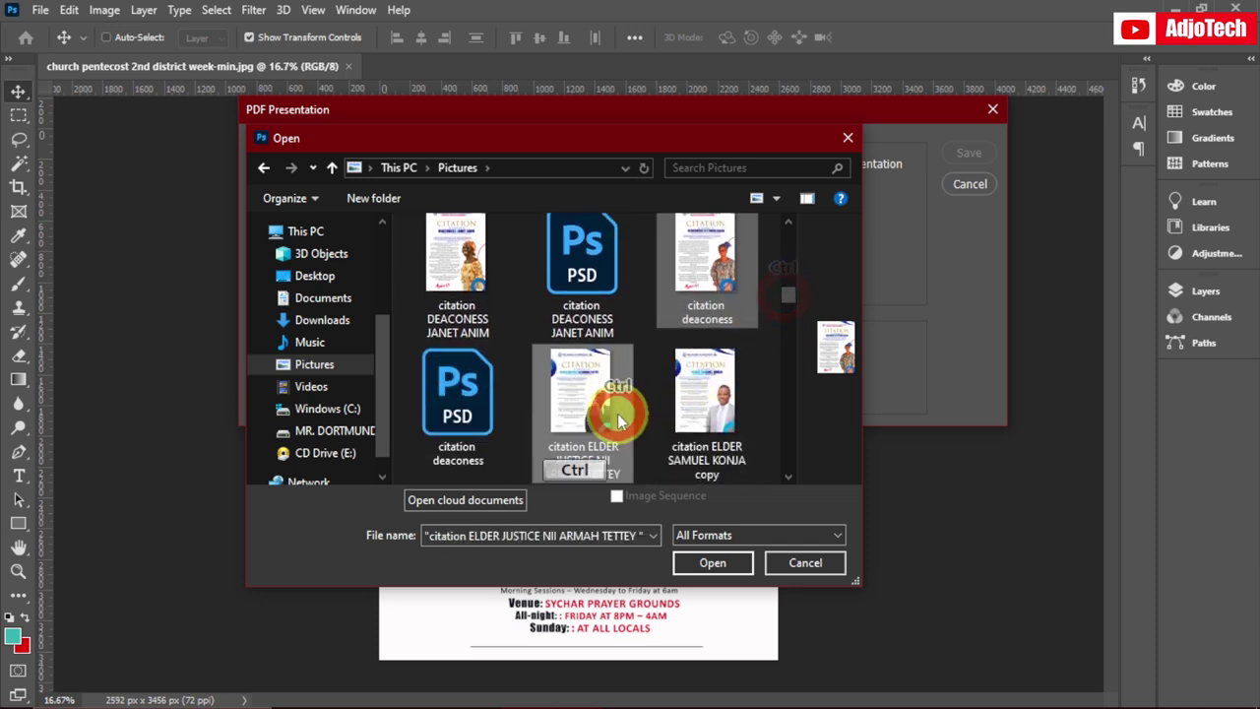
{"action": "left_click", "coordinate": [711, 565]}
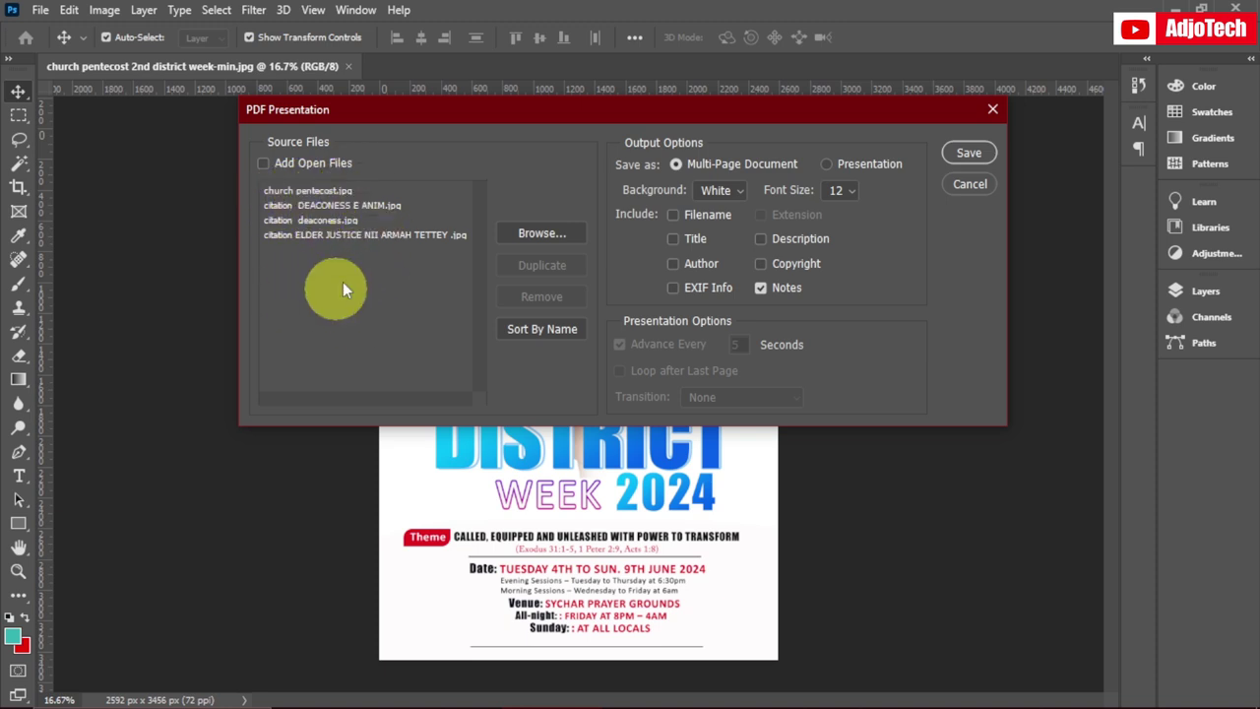
Move the elder's citation above the deaconess one and save as 'pdf1' in Downloads.
{"action": "left_click_drag", "start_coordinate": [327, 238], "coordinate": [331, 208]}
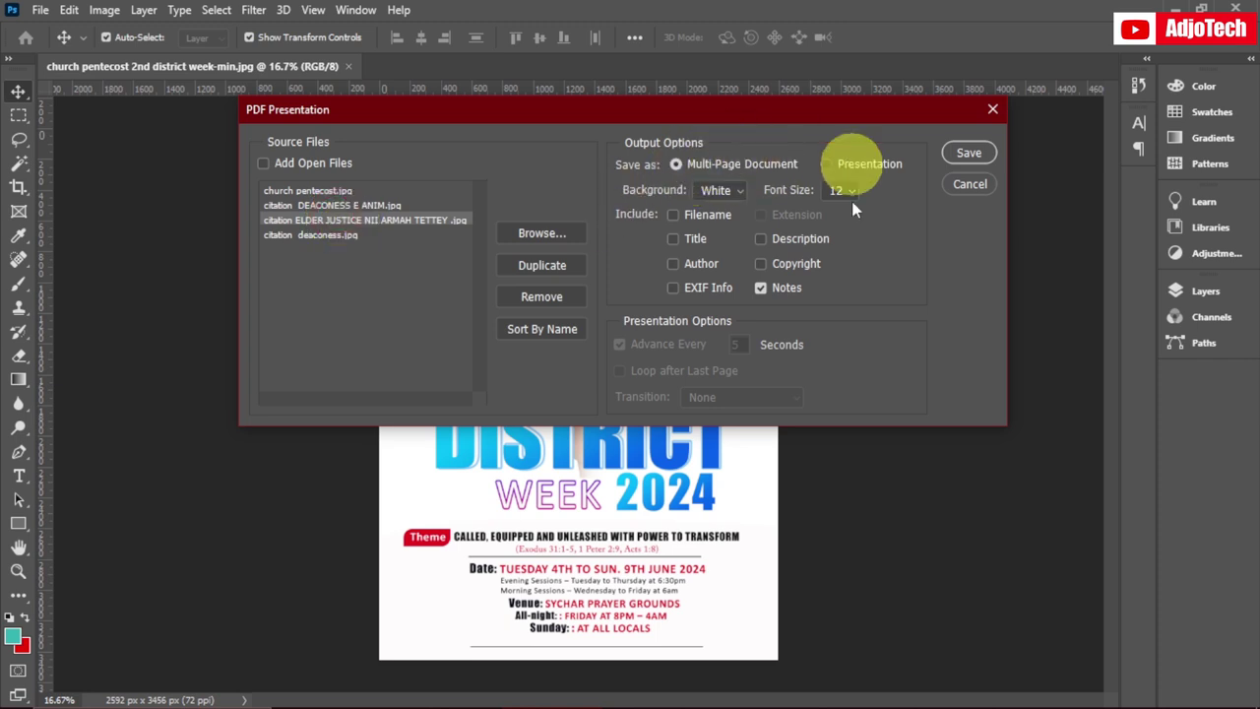
{"action": "left_click", "coordinate": [968, 153]}
{"action": "type", "text": "pdf1"}
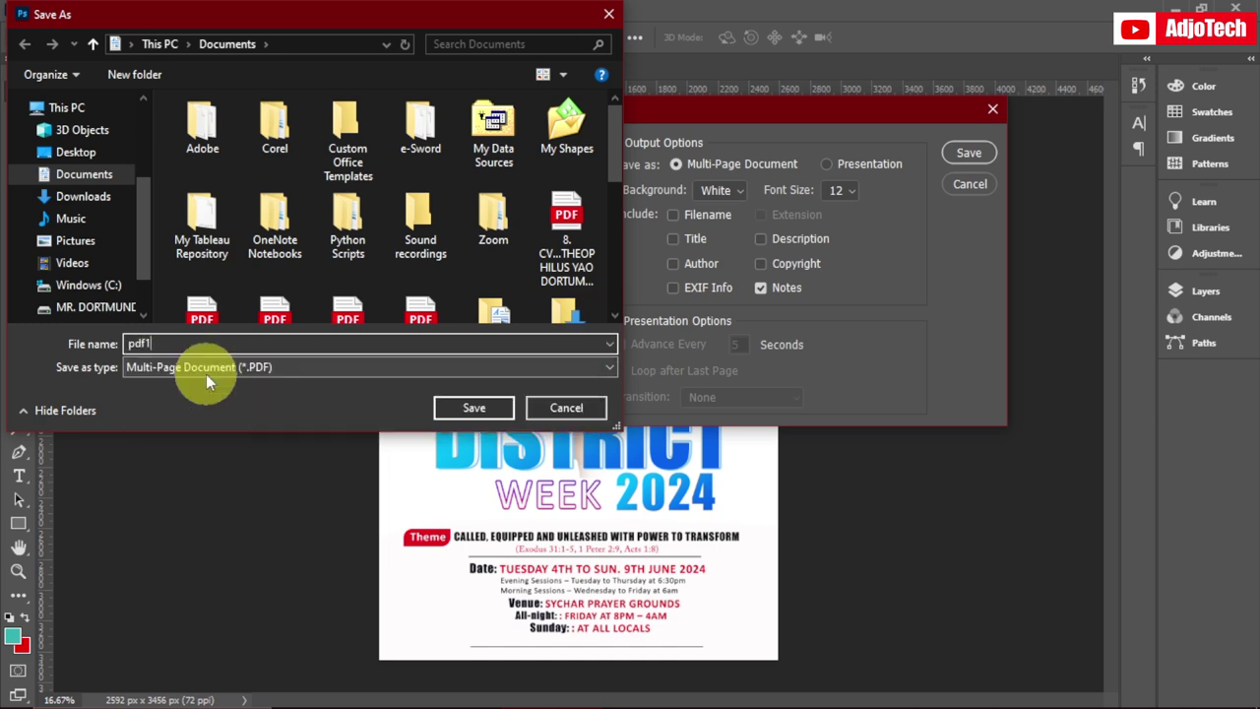
{"action": "left_click", "coordinate": [87, 198]}
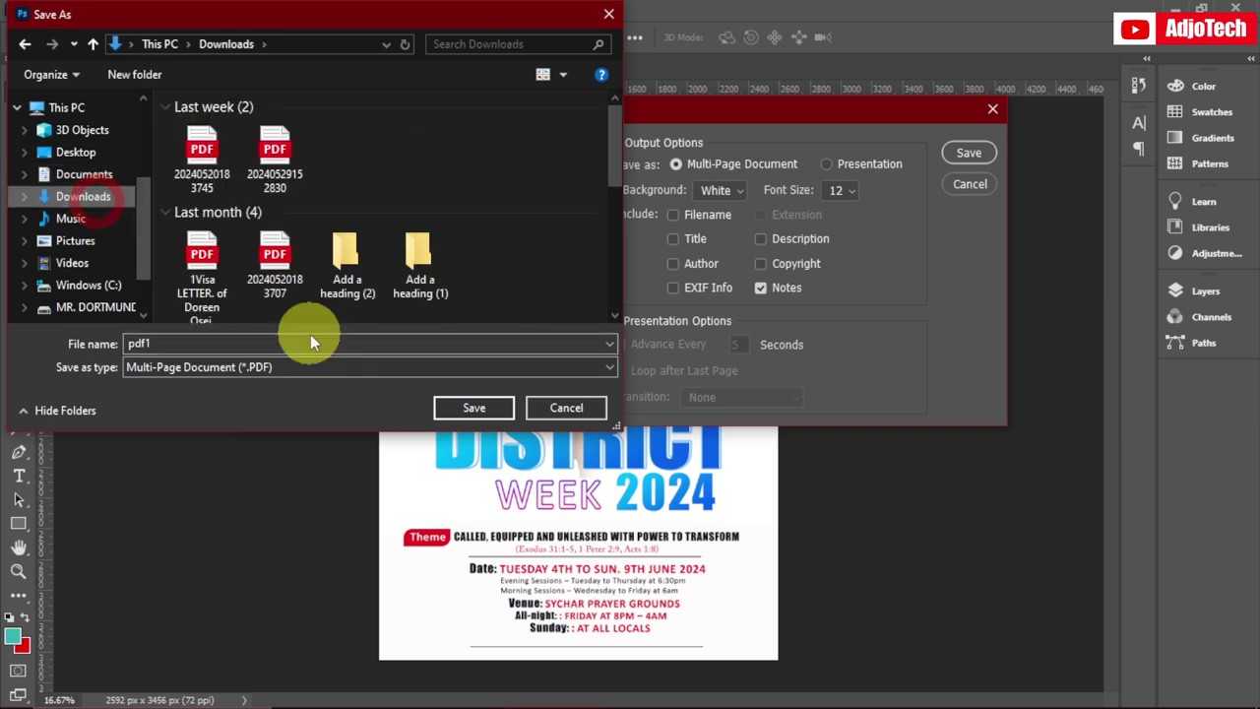
{"action": "left_click", "coordinate": [467, 411]}
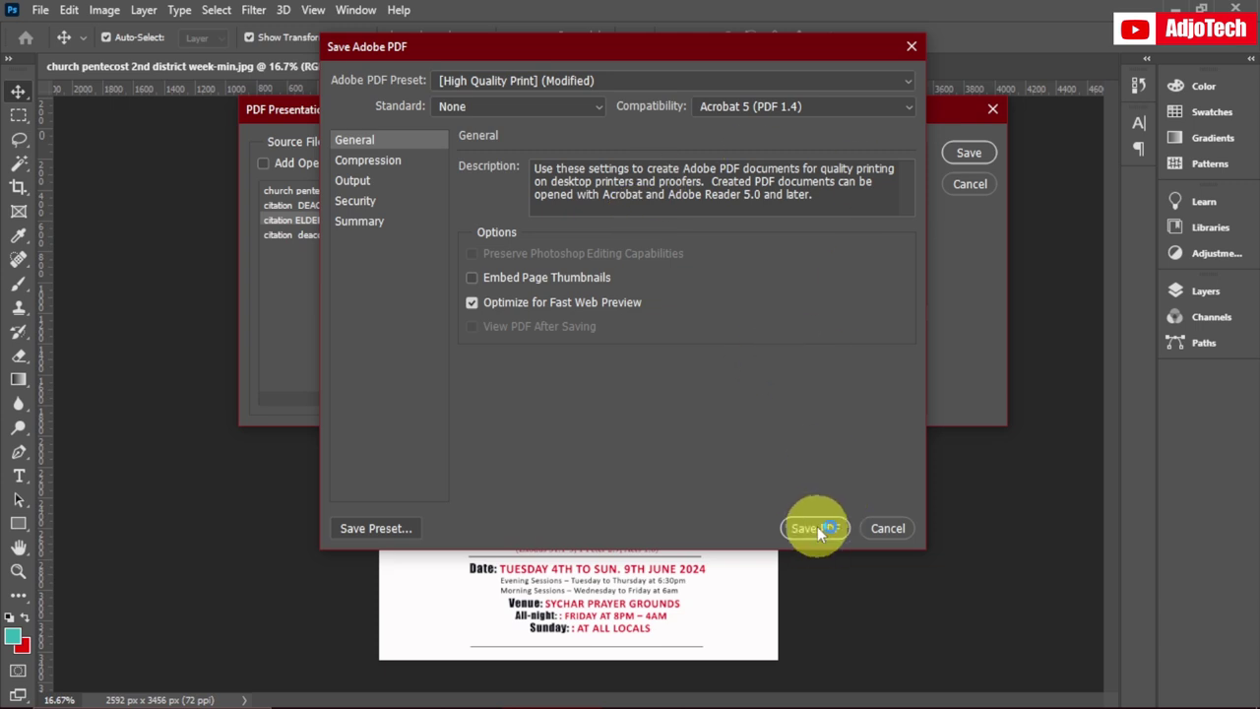
{"action": "left_click", "coordinate": [811, 527]}
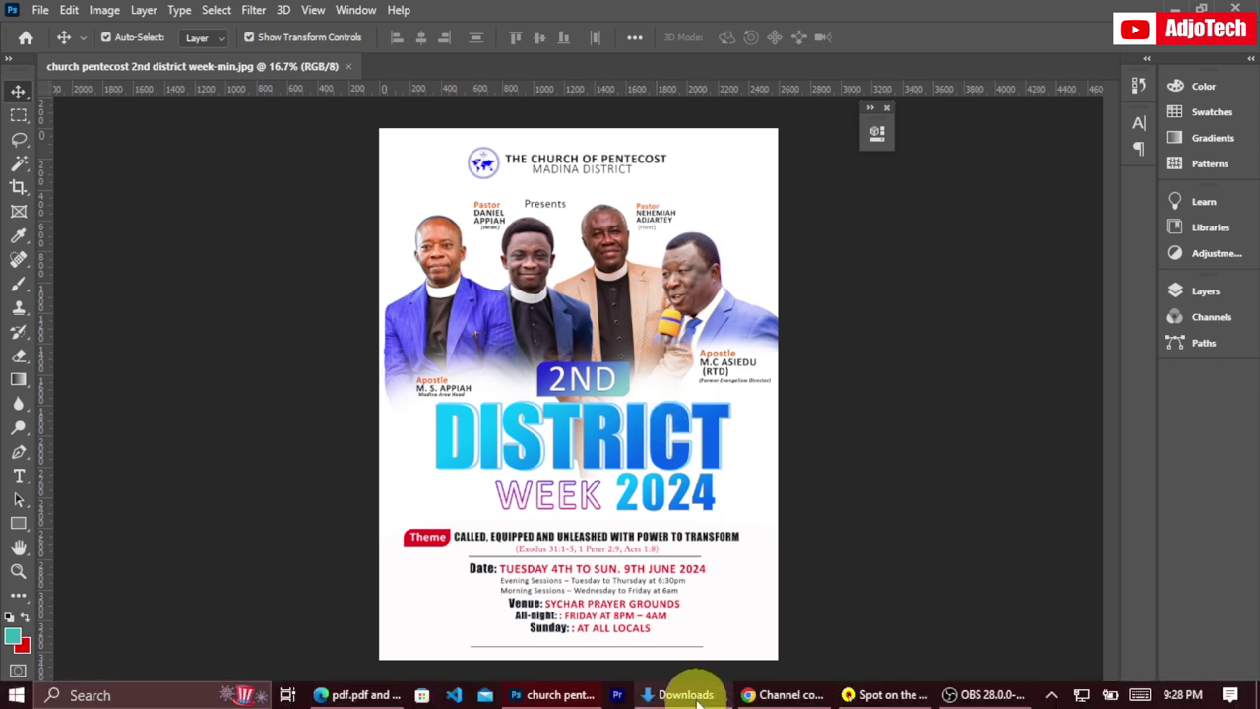
Open pdf1 from Downloads in Edge and scroll through its four pages.
{"action": "left_click", "coordinate": [684, 695]}
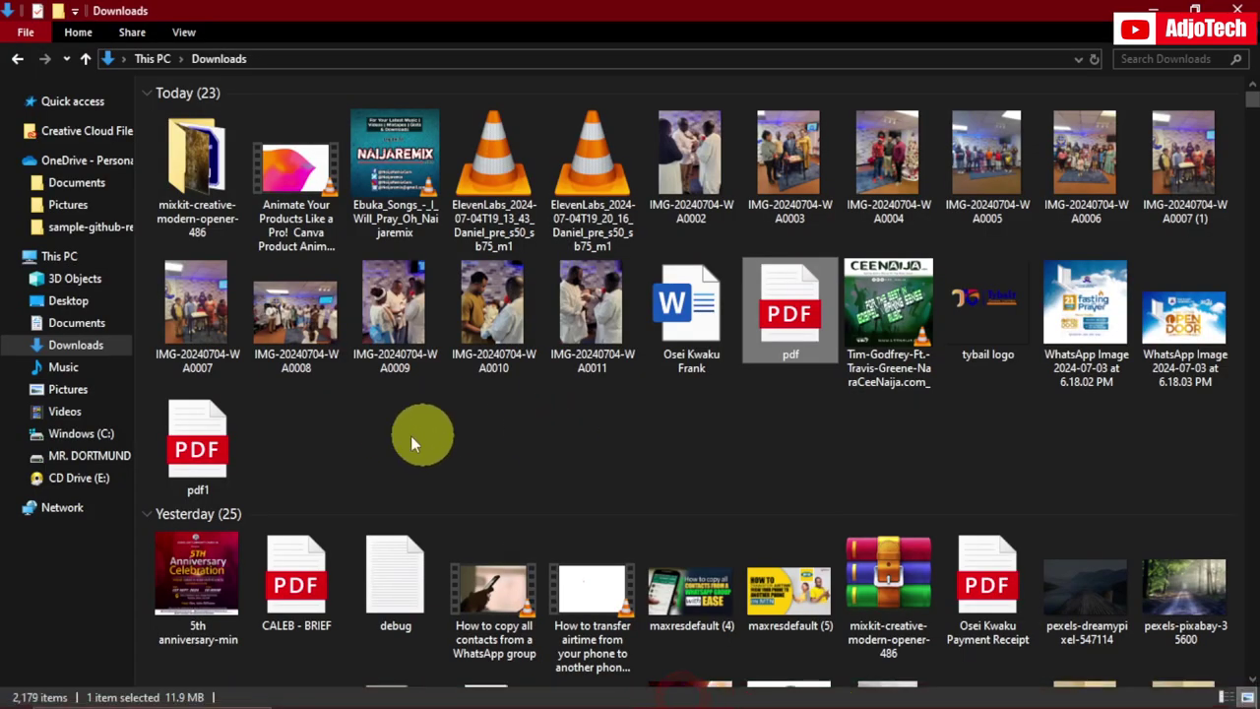
{"action": "double_click", "coordinate": [214, 465]}
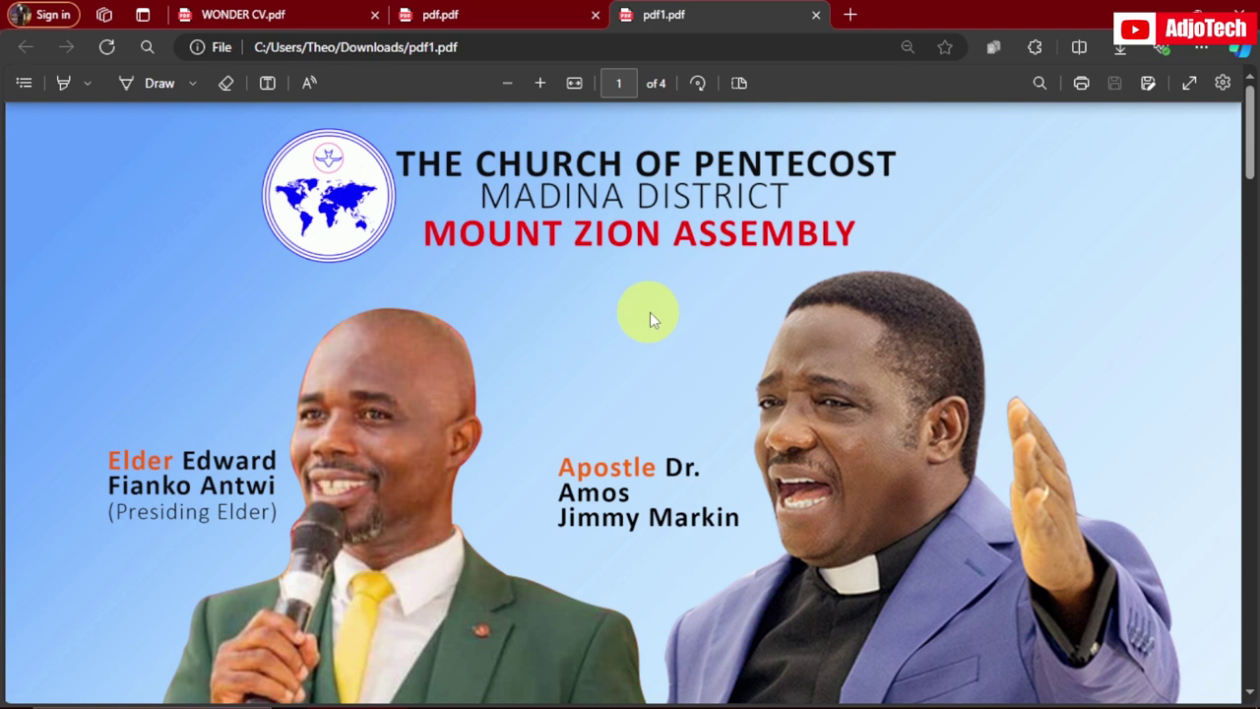
{"action": "scroll", "coordinate": [747, 327], "scroll_direction": "down", "scroll_amount": 15}
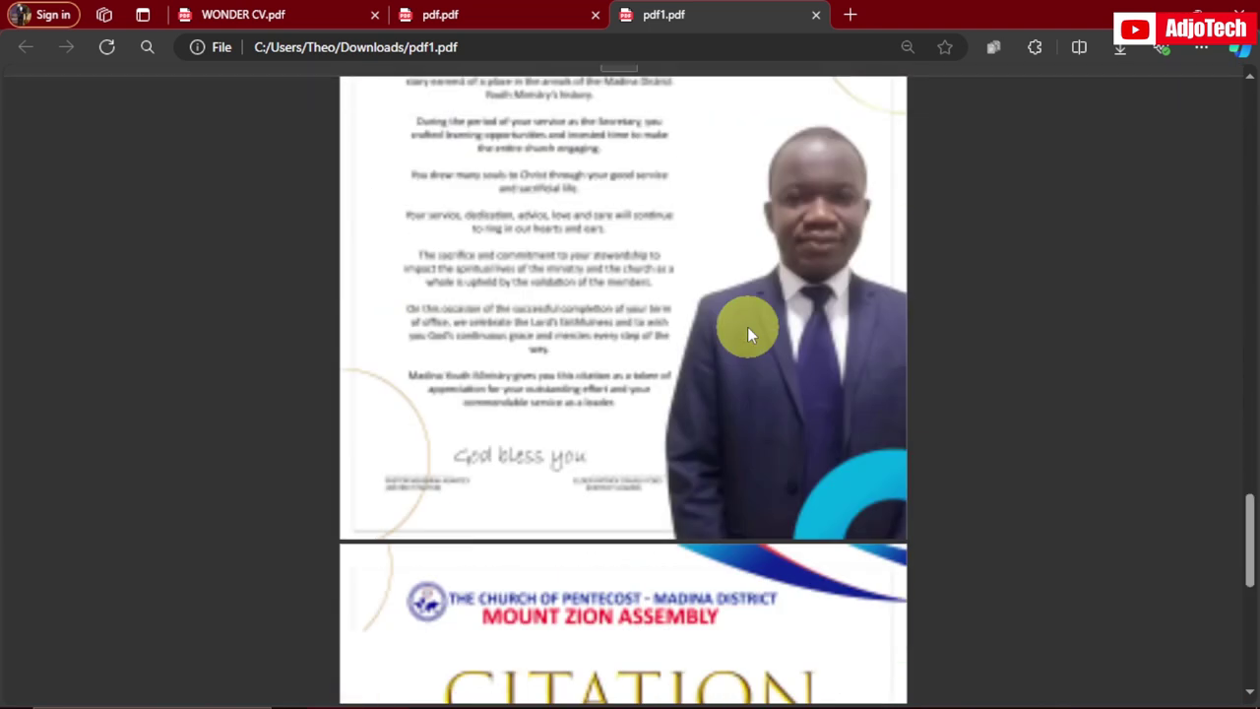
{"action": "scroll", "coordinate": [747, 331], "scroll_direction": "down", "scroll_amount": 5}
{"action": "scroll", "coordinate": [743, 331], "scroll_direction": "down", "scroll_amount": 1}
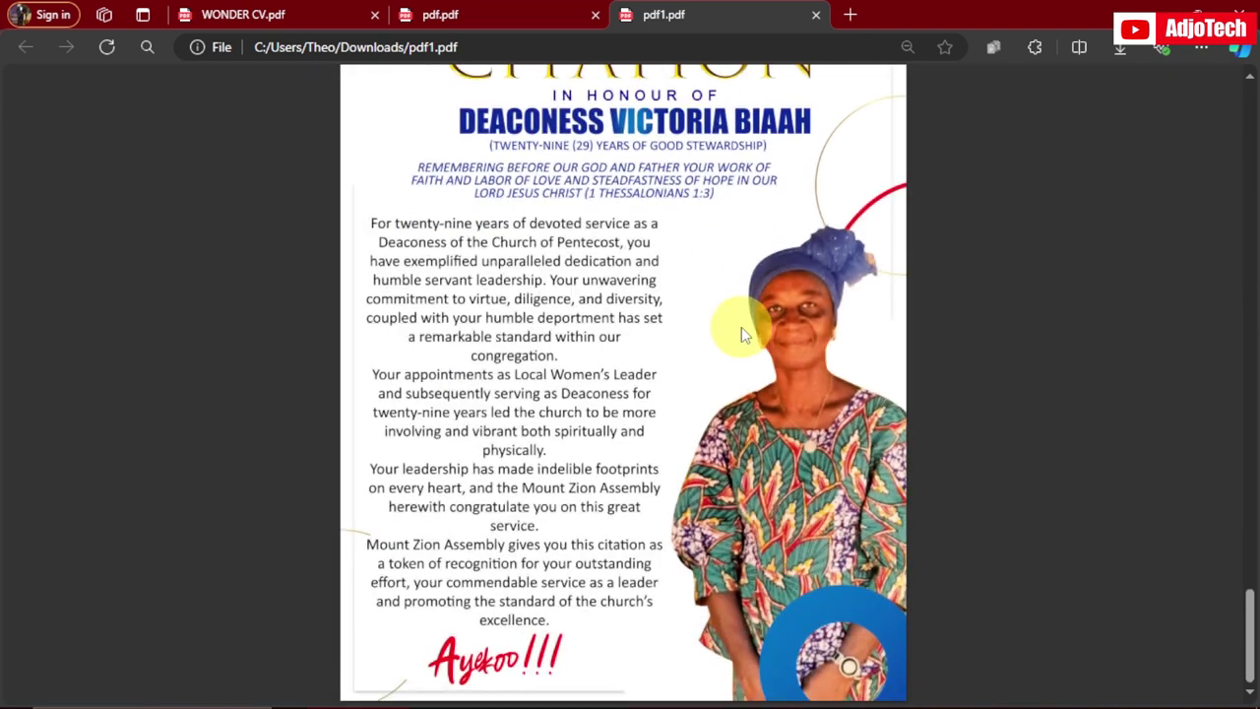
{"action": "scroll", "coordinate": [741, 328], "scroll_direction": "up", "scroll_amount": 5}
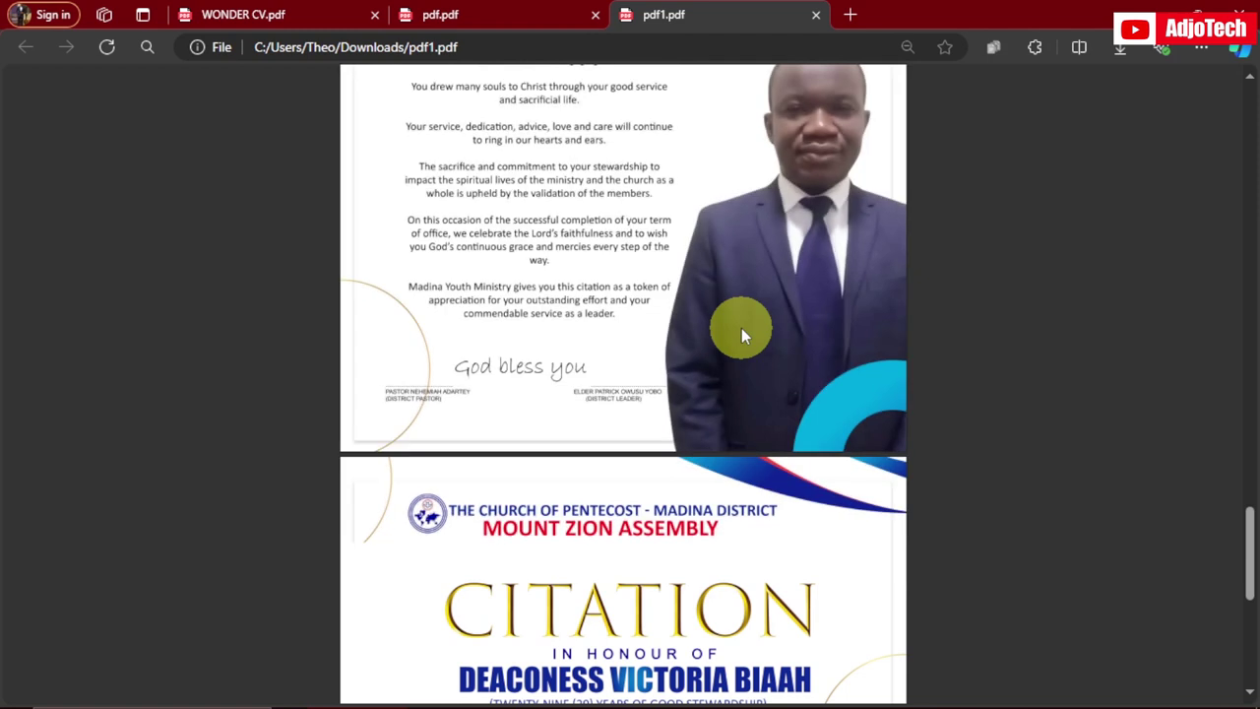